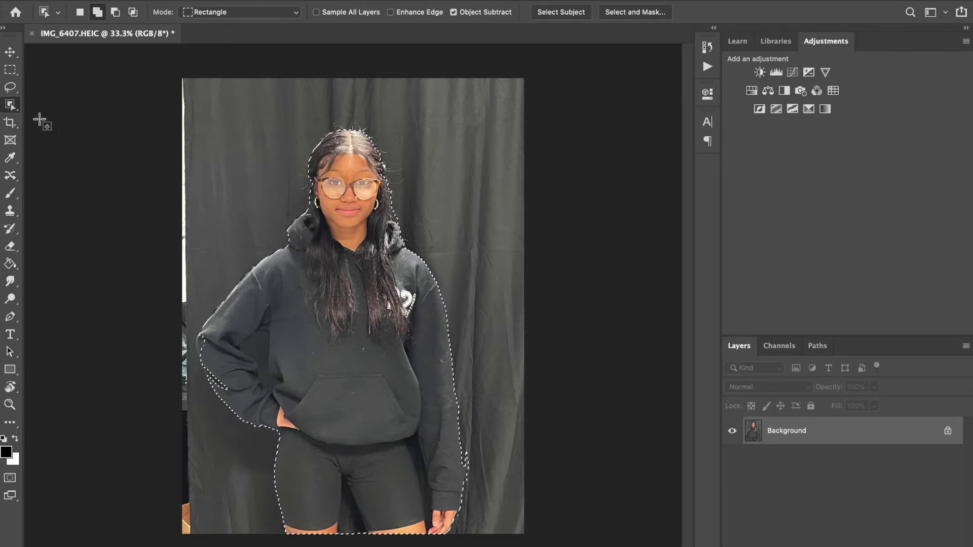
With the Quick Selection tool at brush size 70, subtract stray background along the sleeves and beside the hair from the selection.
right_click(10, 108)
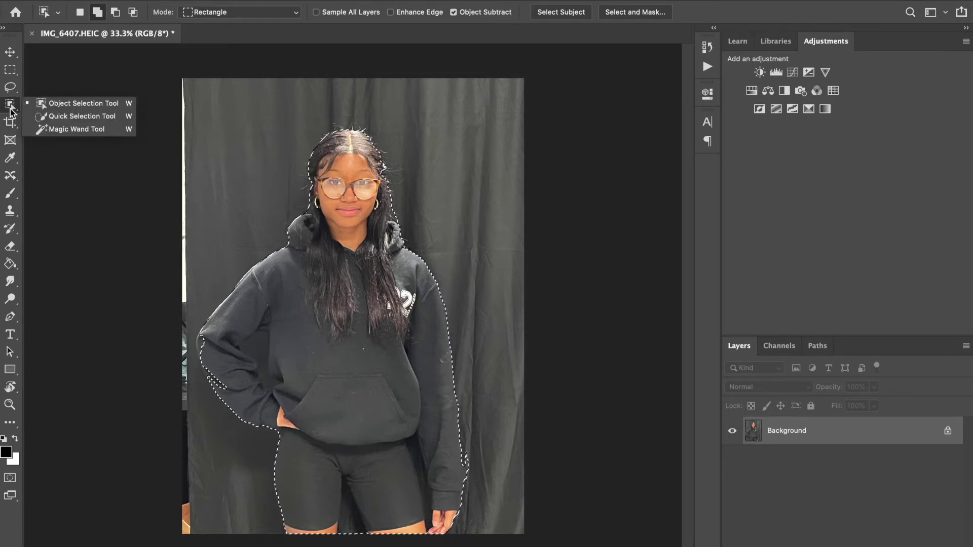
click(36, 115)
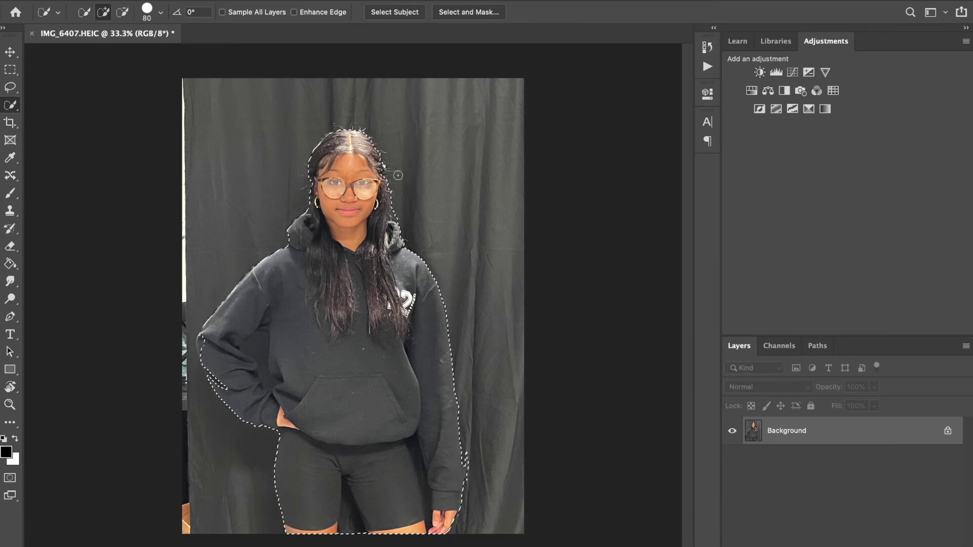
key(bracketleft)
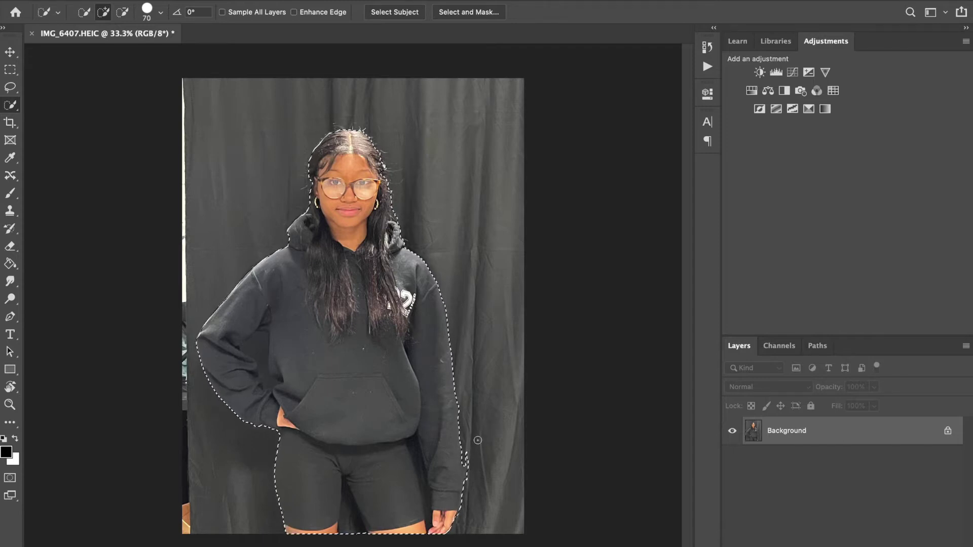
key(alt)
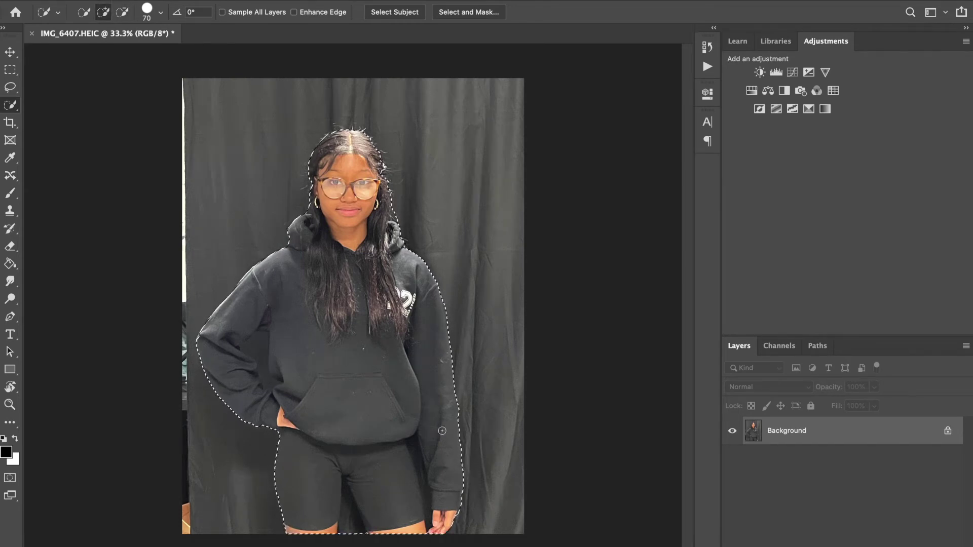
key(alt)
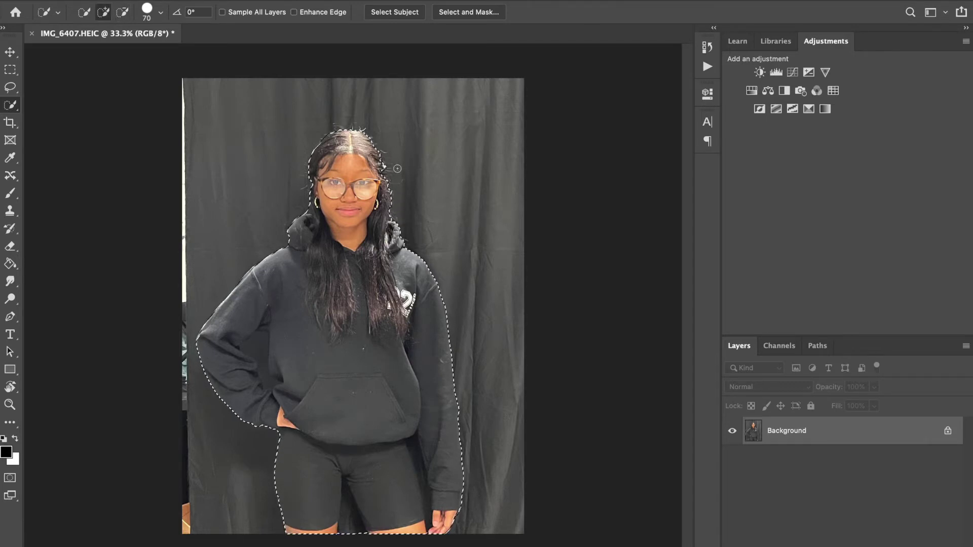
key(alt)
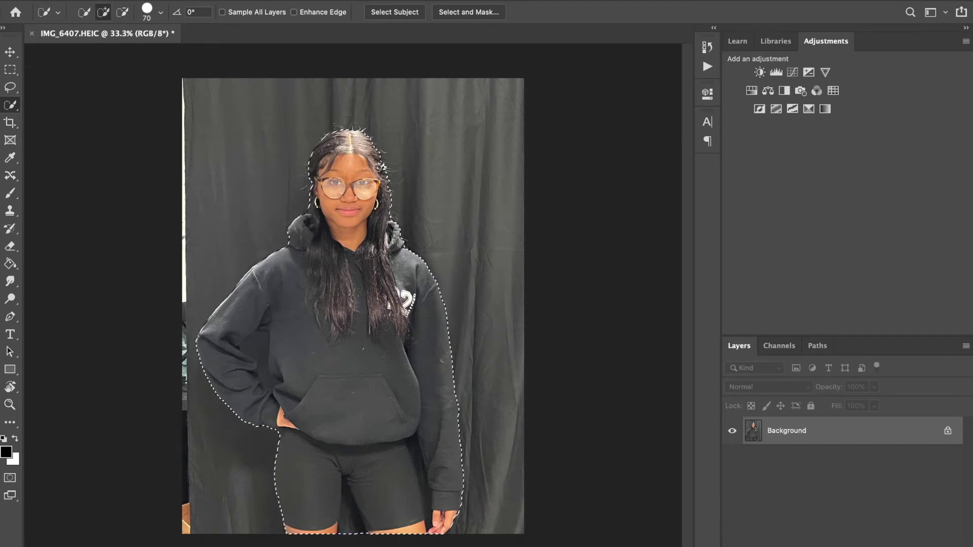
key(alt)
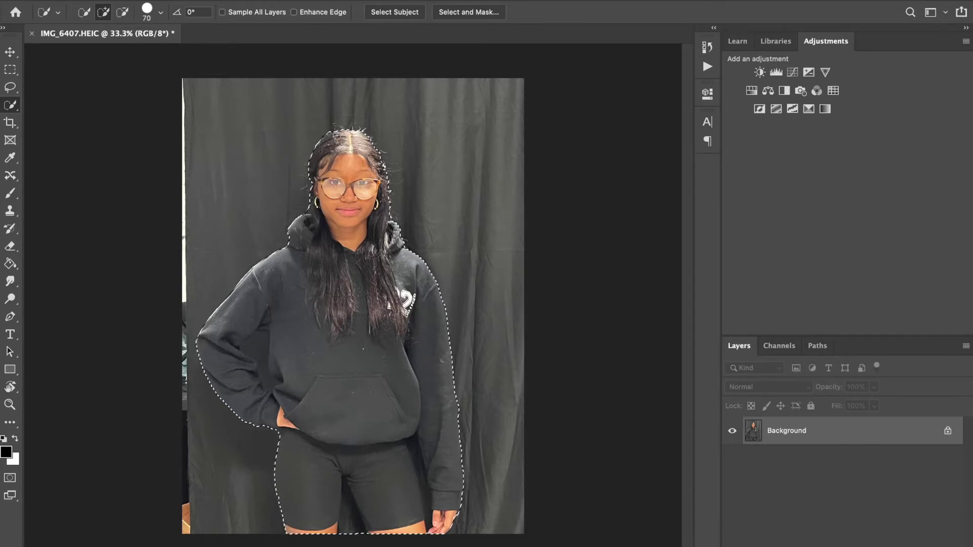
Reduce the brush size to 50 and subtract the background gap between the bent arm and the torso from the selection.
key(bracketleft)
key(bracketleft)
key(alt)
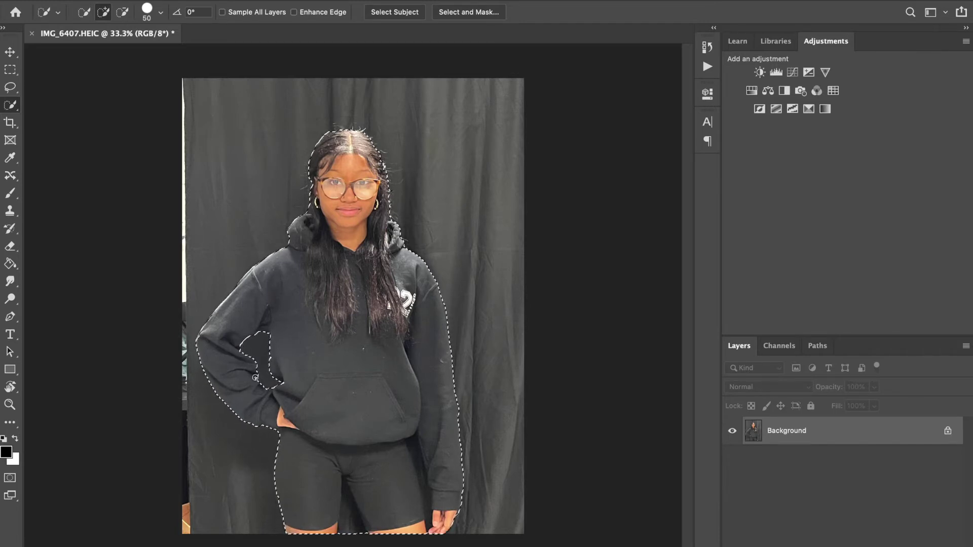
key(alt)
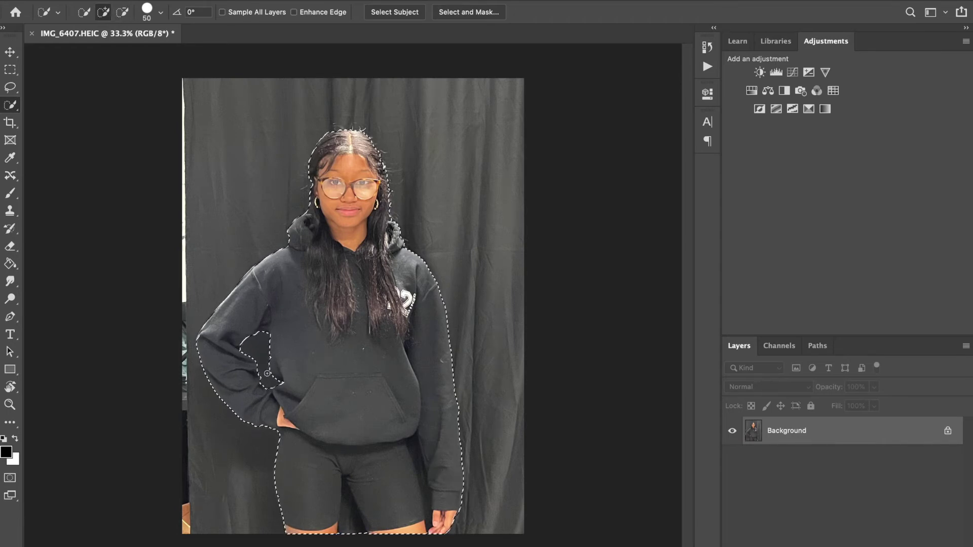
key(alt)
drag(265, 381, 267, 344)
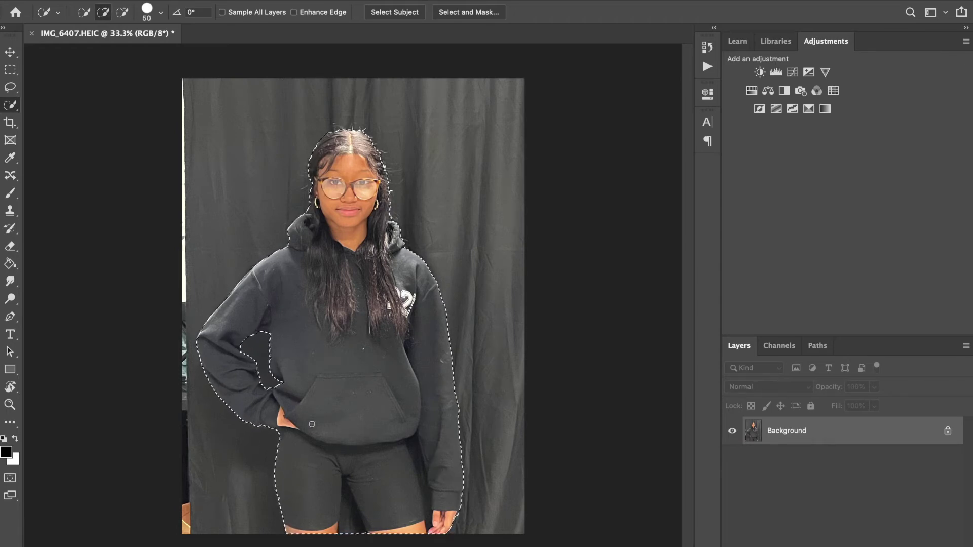
With brush size 40, subtract the gap between the shorts and the hanging arm, and add the lower sleeve back to the selection.
key(bracketleft)
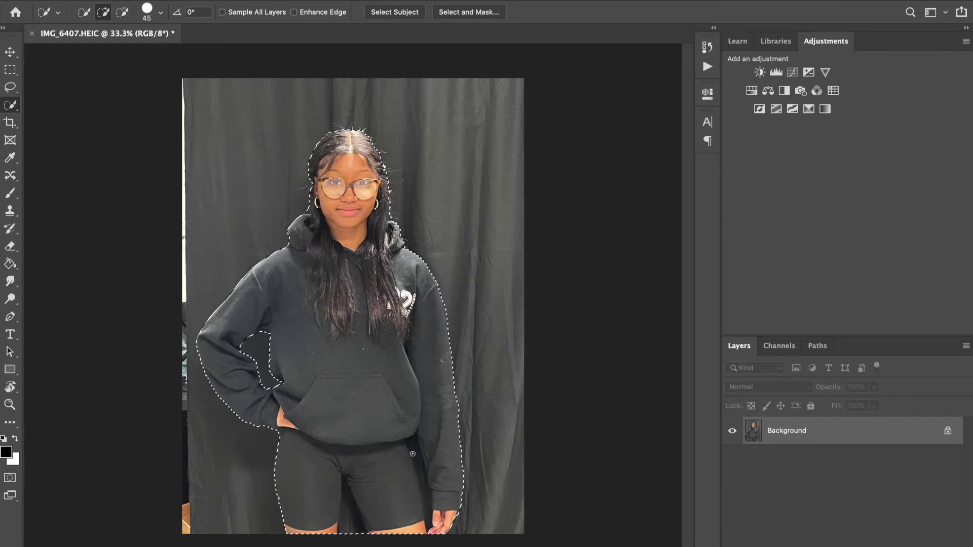
key(super+equal)
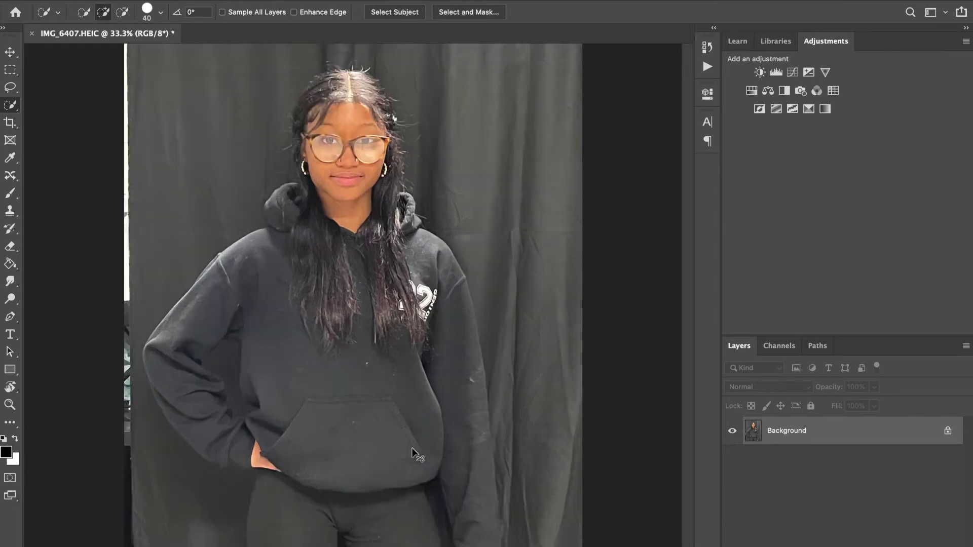
scroll(412, 448, down, 5)
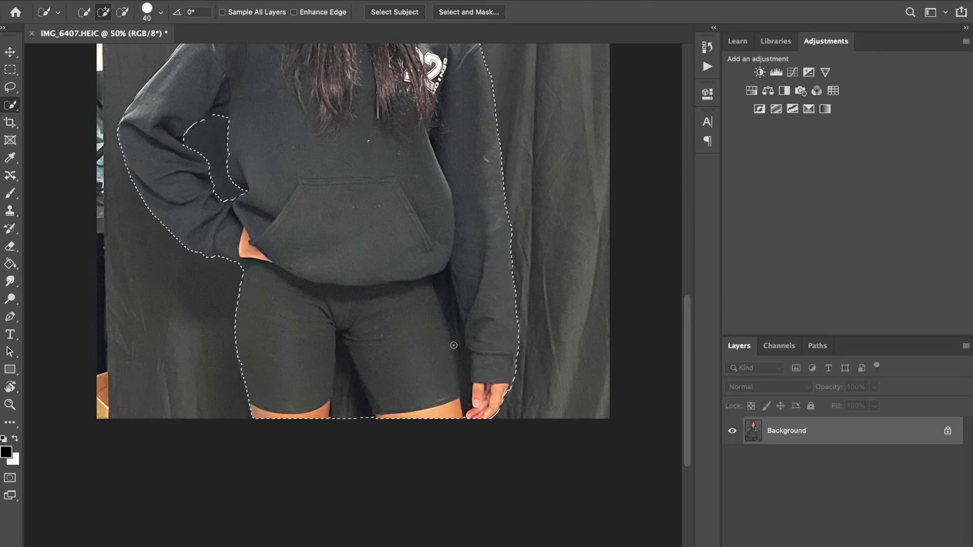
key(alt)
mouse_move(454, 328)
mouse_down()
mouse_move(445, 282)
mouse_move(464, 372)
mouse_up()
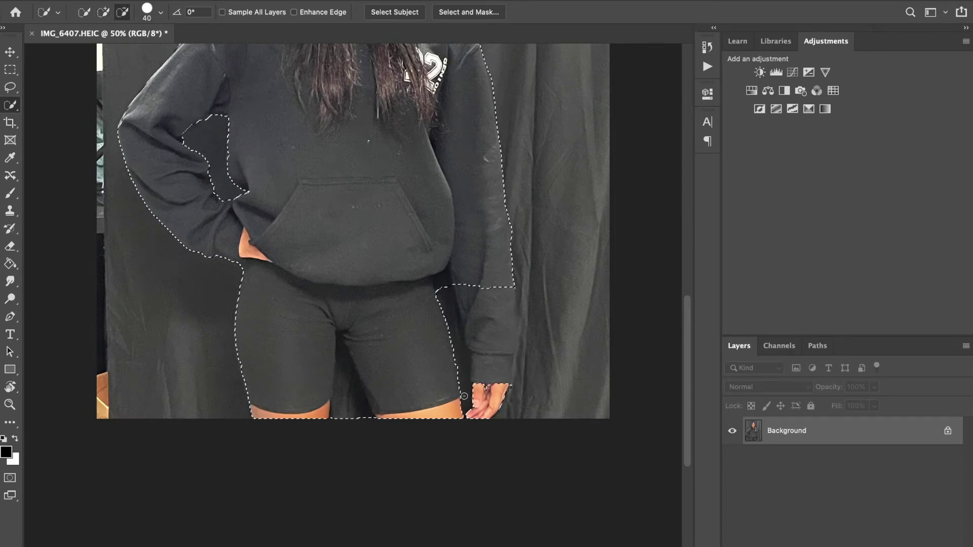
click(445, 283)
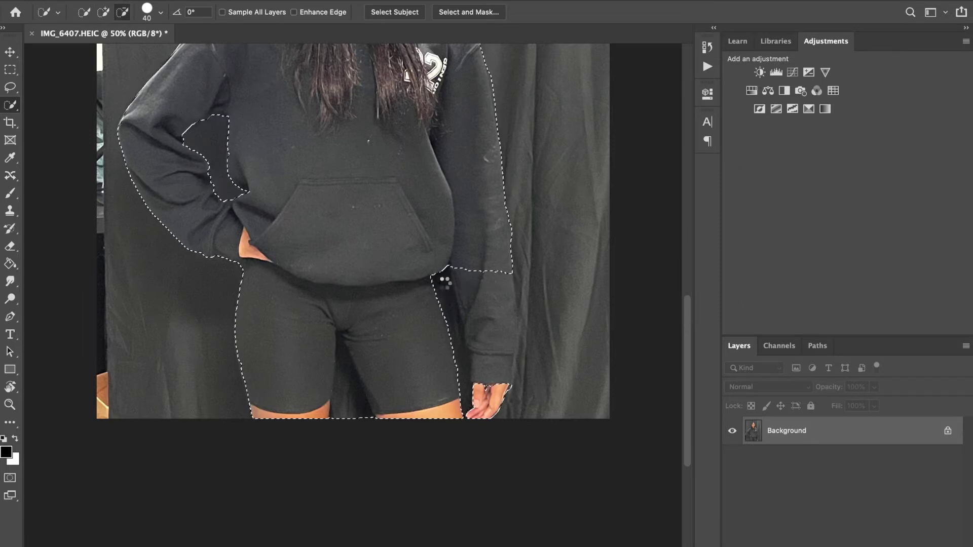
drag(485, 324, 491, 370)
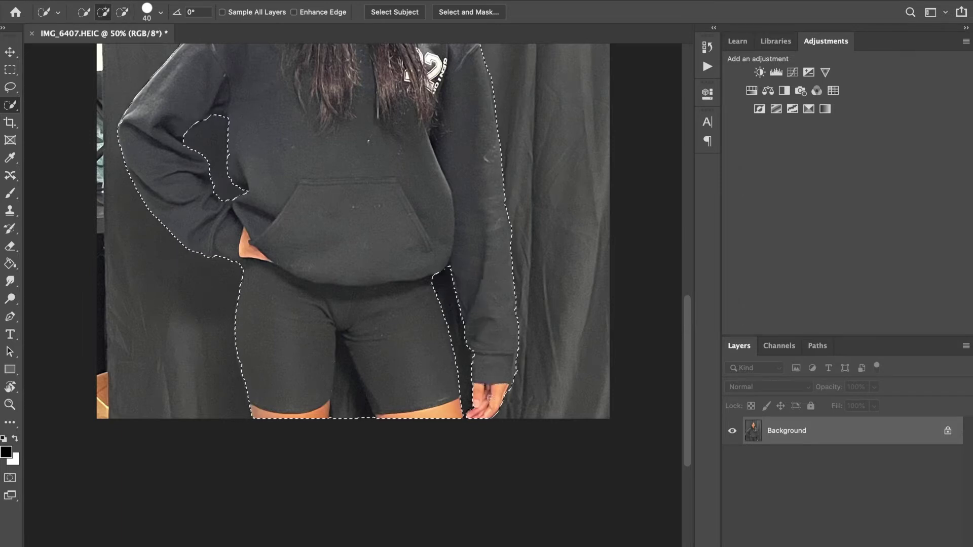
Subtract the background between the legs from the selection, keeping both legs of the shorts selected.
alt+click(349, 374)
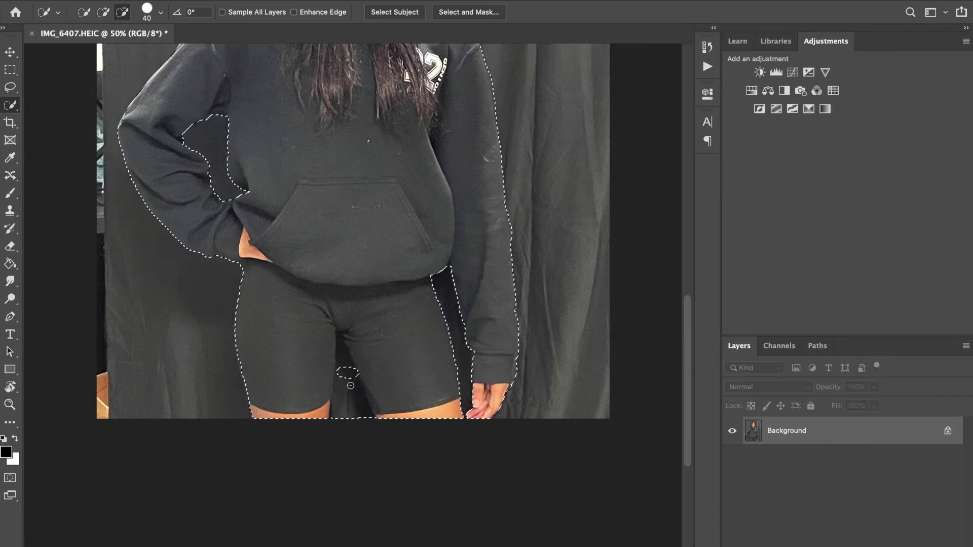
alt+click(352, 302)
mouse_move(353, 300)
mouse_down()
mouse_move(369, 309)
mouse_move(412, 398)
mouse_move(430, 404)
mouse_up()
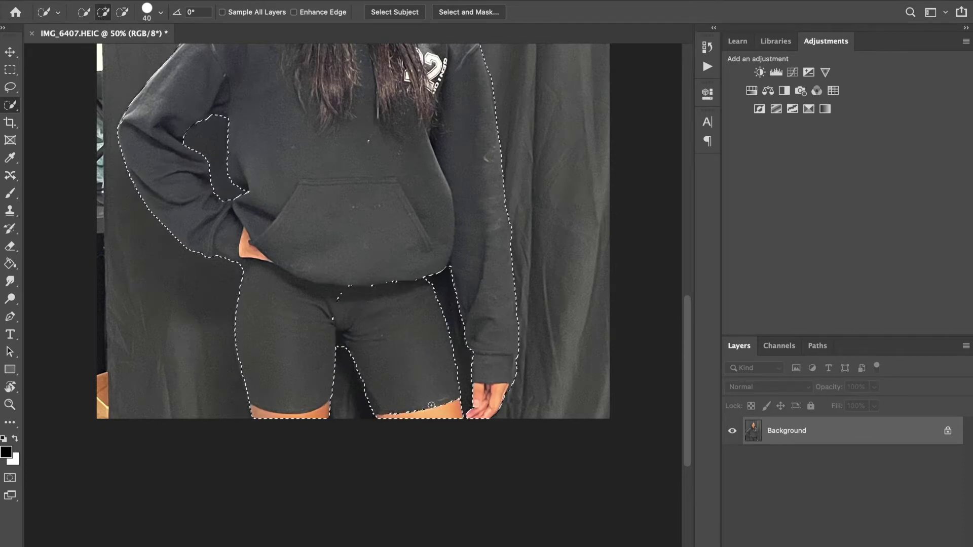
Refine the selection edge around the head by subtracting background beside the hair.
scroll(381, 197, up, 5)
scroll(382, 197, down, 2)
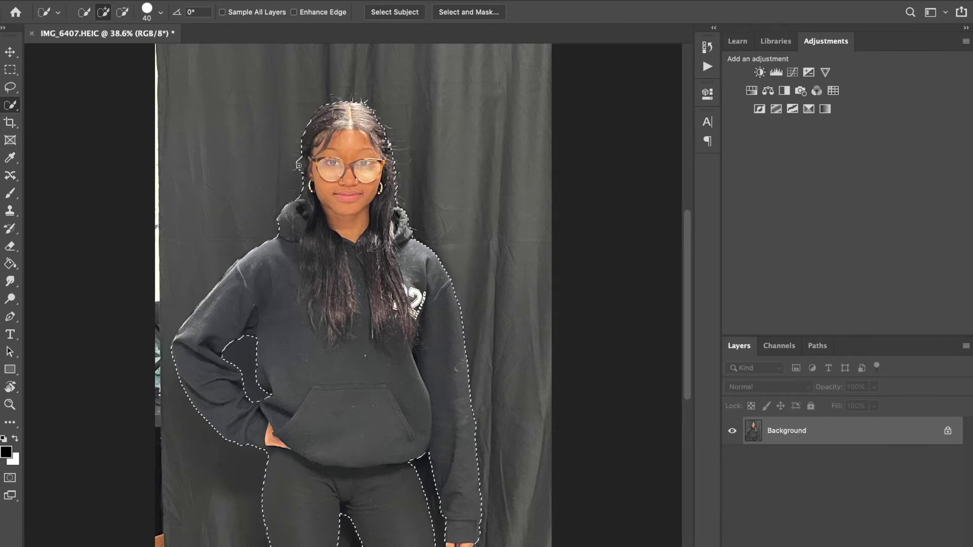
key(alt)
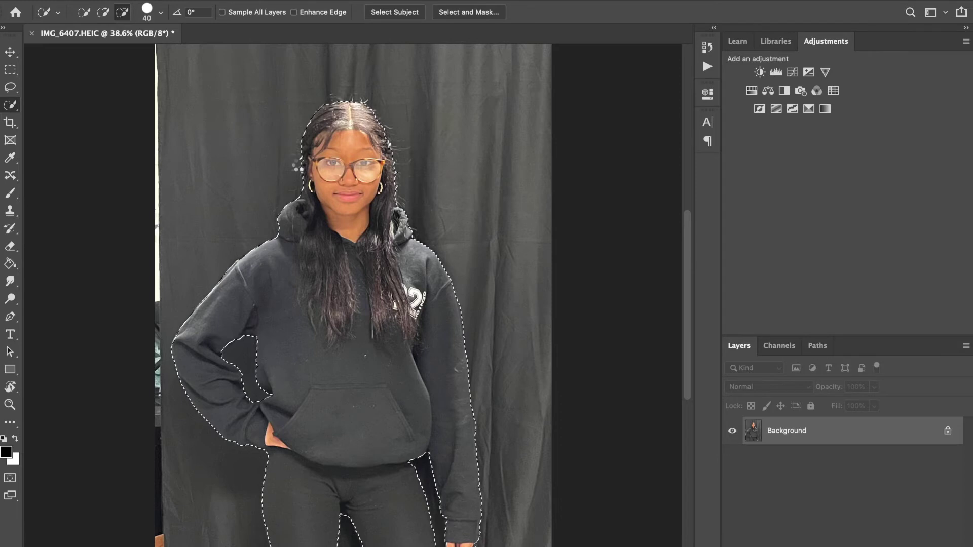
key(alt)
key(alt)
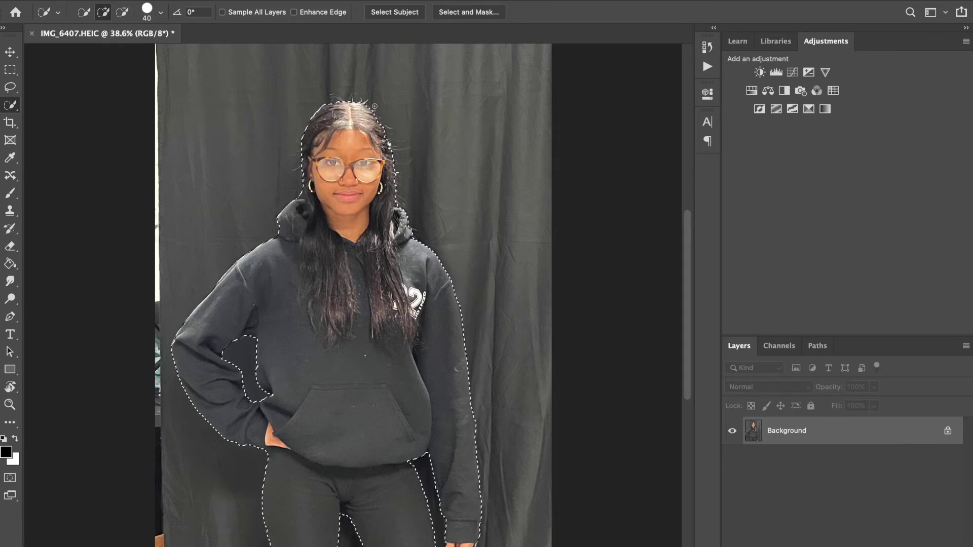
Copy the selected person to a new layer with Layer Via Copy and hide the Background layer.
right_click(390, 134)
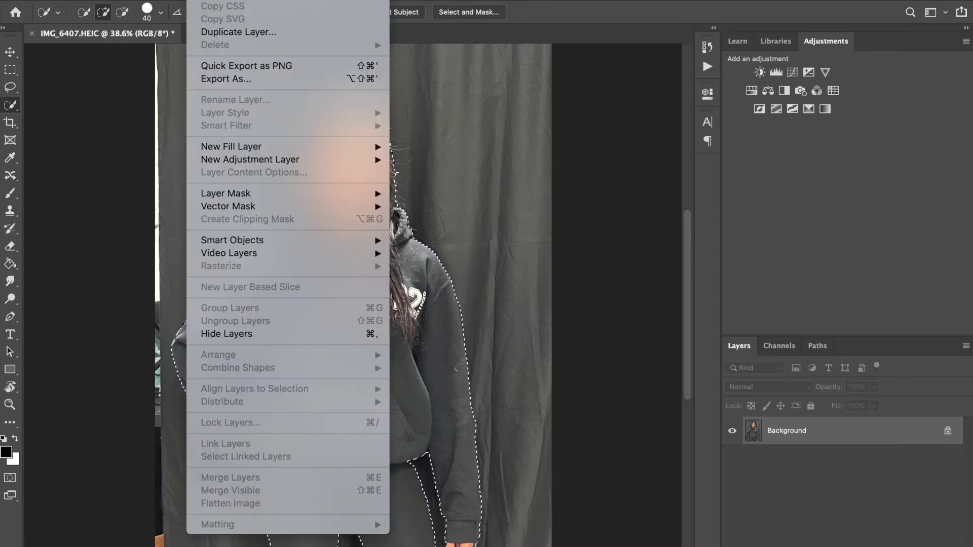
mouse_move(365, 1)
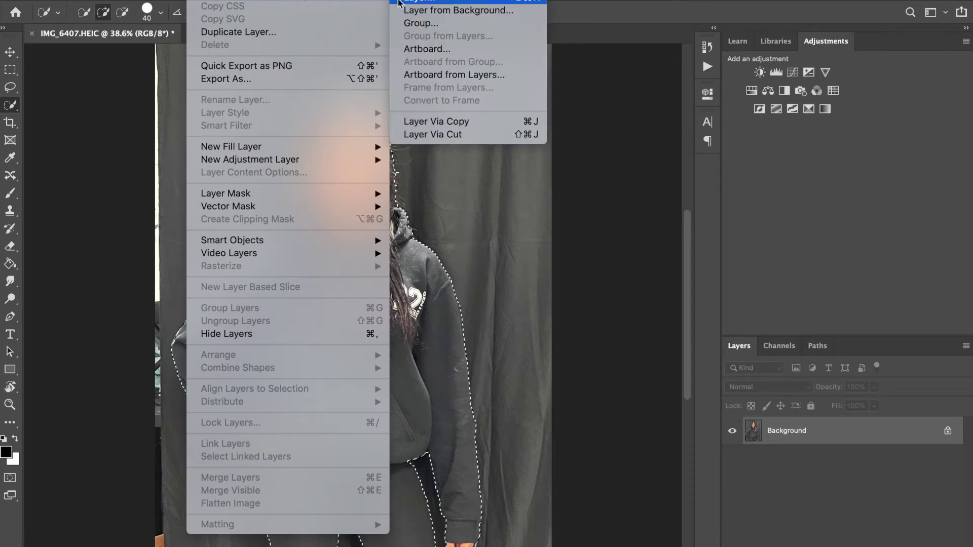
click(447, 127)
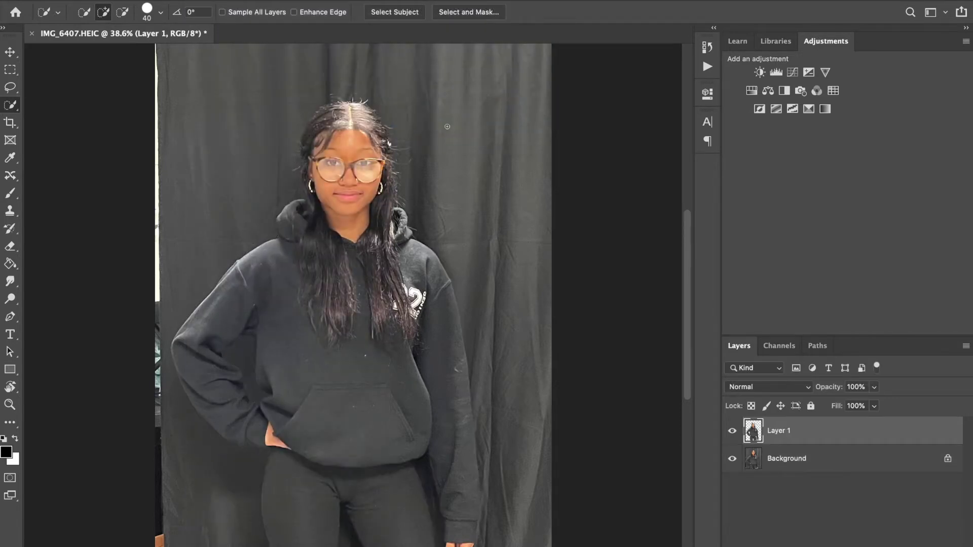
click(732, 458)
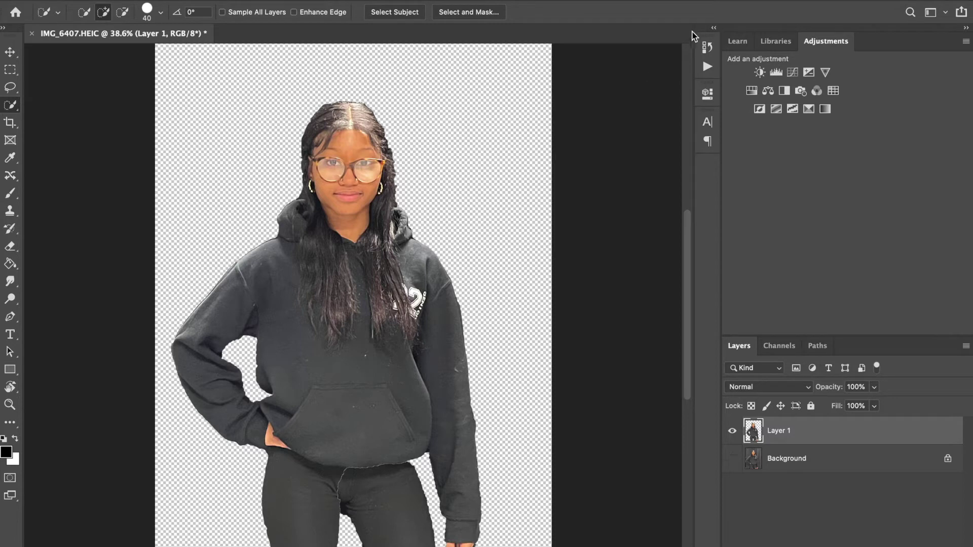
Show the document history, revisit the last Quick Selection state and return to the latest Layer Visibility state.
click(405, 0)
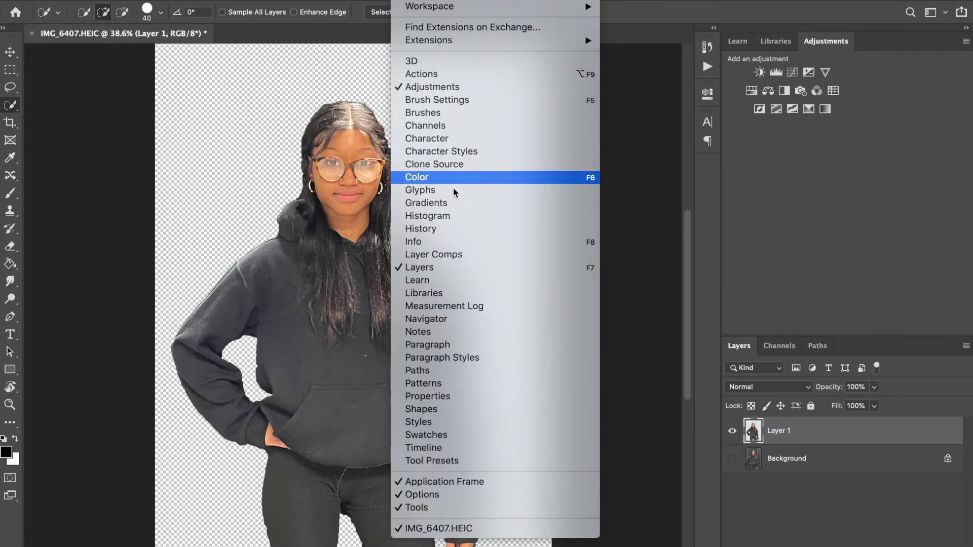
click(450, 224)
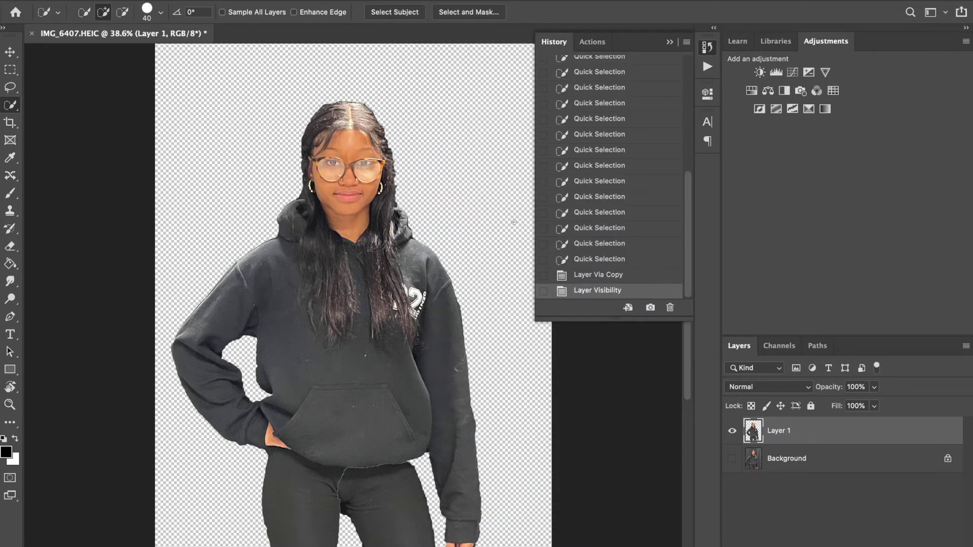
click(583, 259)
click(598, 290)
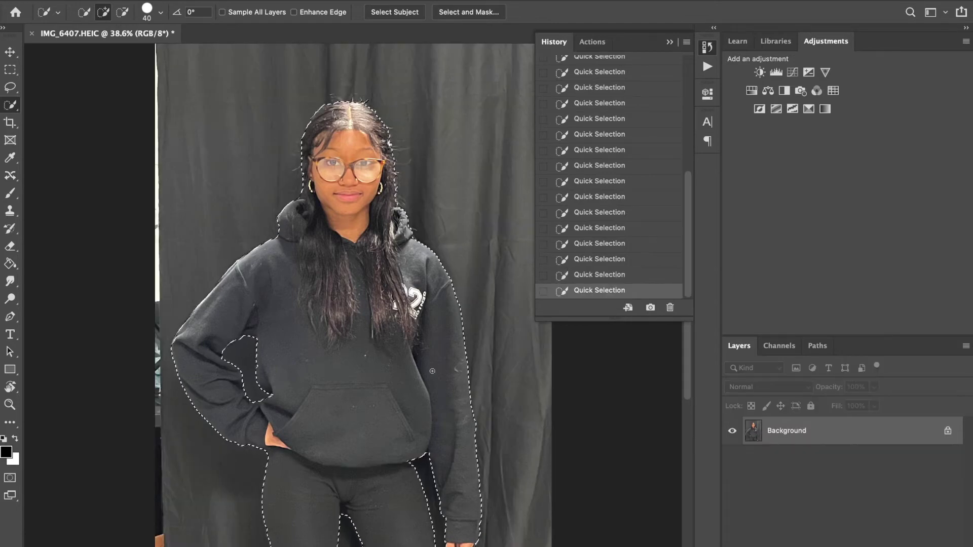
Erase leftover background fringes along the hair and sleeve edges of the cut-out on Layer 1 with the size 40 Eraser.
key(e)
scroll(373, 177, up, 2)
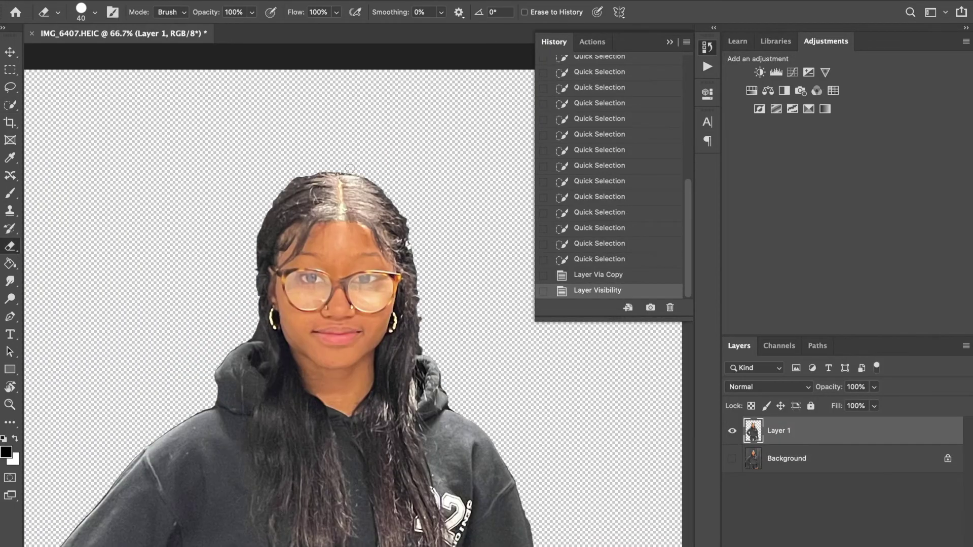
drag(413, 258, 419, 276)
drag(418, 276, 422, 294)
drag(446, 253, 459, 263)
drag(459, 263, 468, 270)
drag(522, 386, 522, 464)
scroll(355, 304, down, 6)
drag(487, 315, 475, 351)
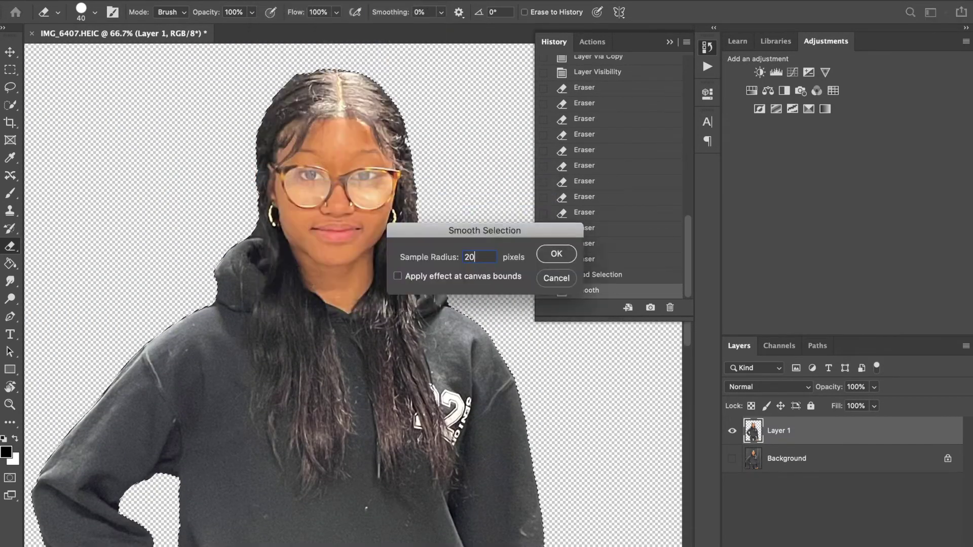
Smooth the selection around the cut-out with a sample radius of 20 pixels and deselect it.
key(Return)
key(ctrl+d)
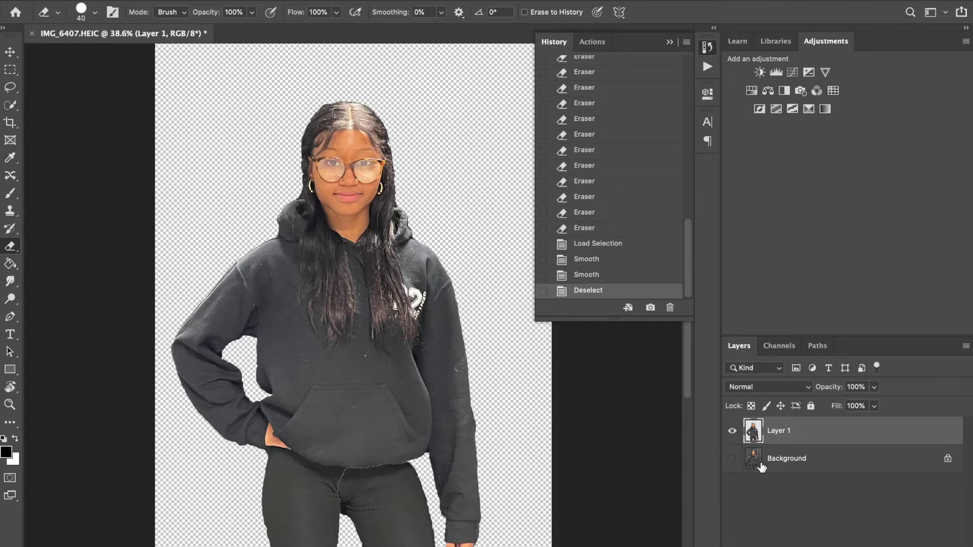
Show the Background layer again and fill it with the white background color.
click(731, 459)
click(756, 466)
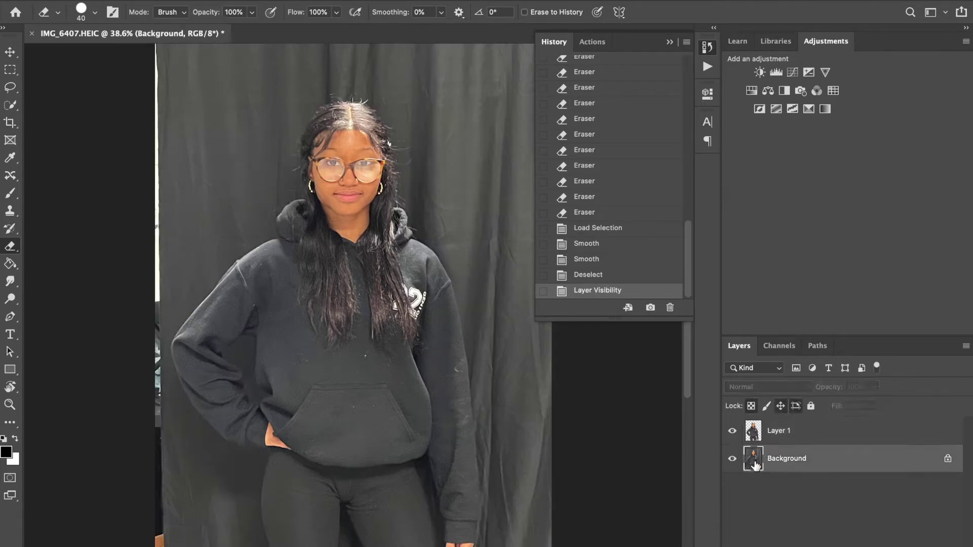
drag(755, 456, 757, 458)
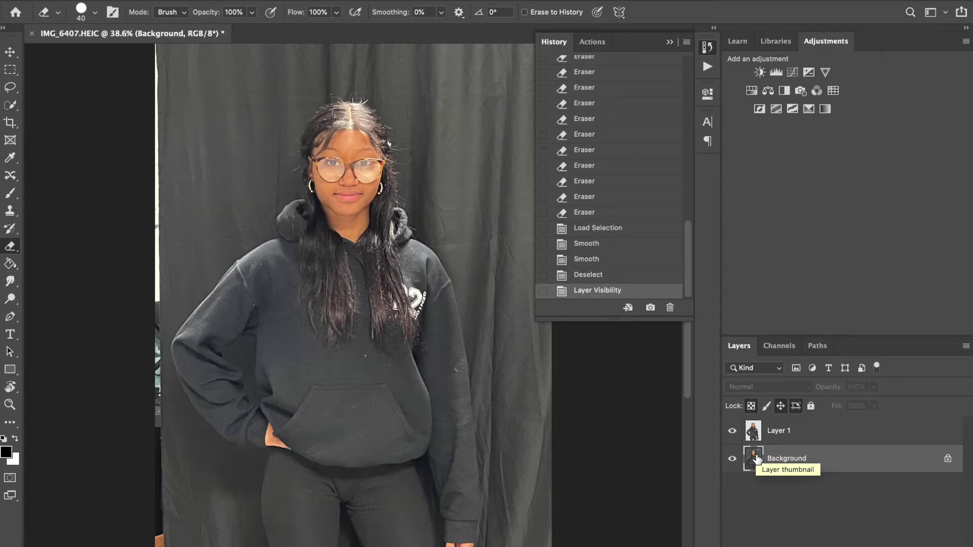
key(alt+0)
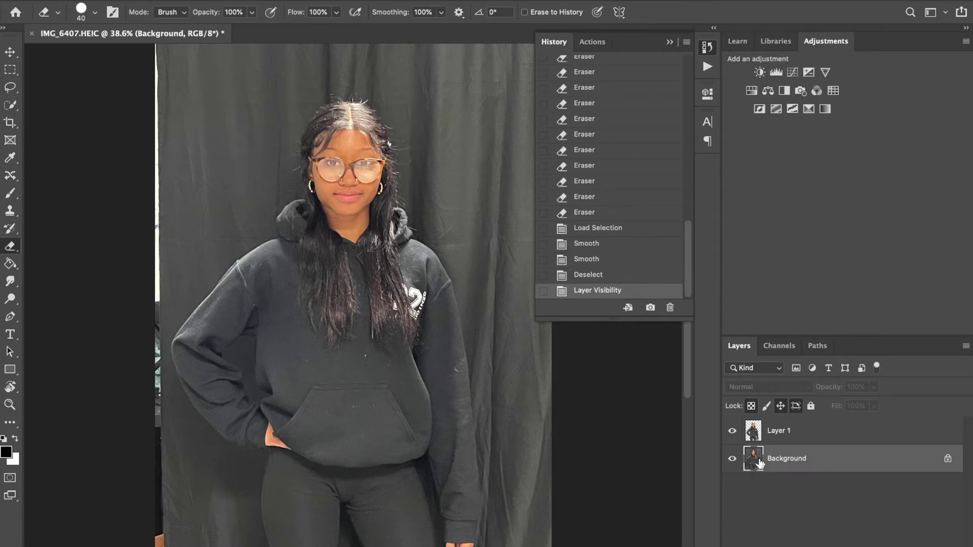
key(super+BackSpace)
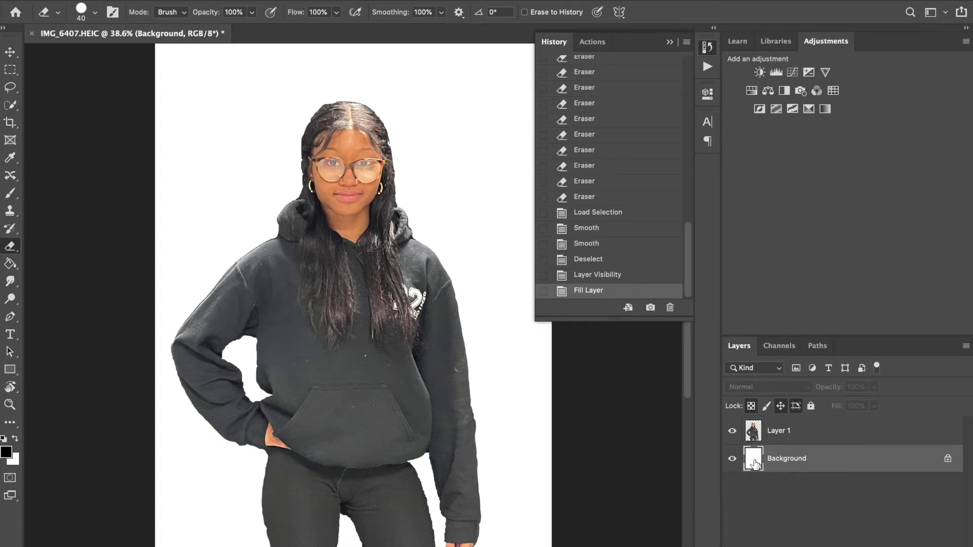
Duplicate Layer 1, rename the original layer Model 1 and name the copy Model 2.
click(787, 435)
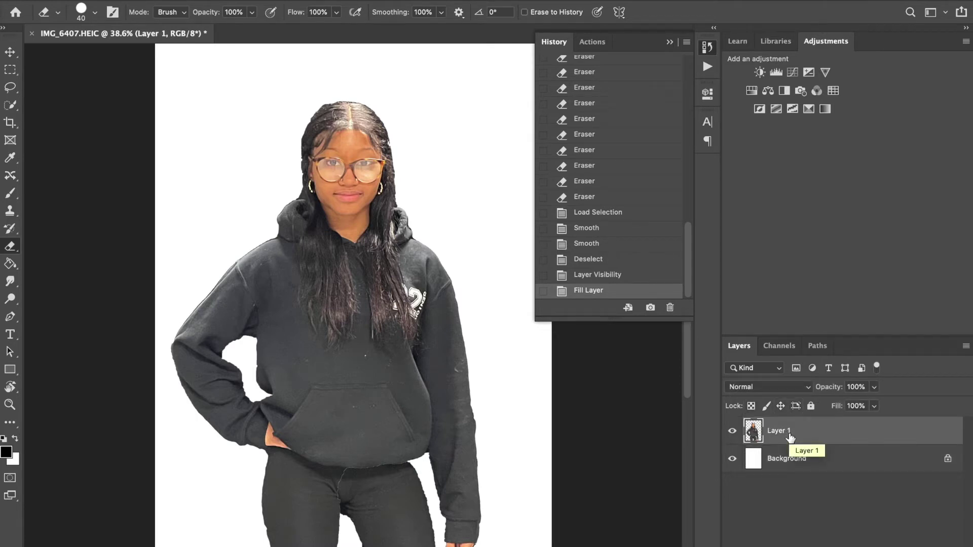
key(ctrl+j)
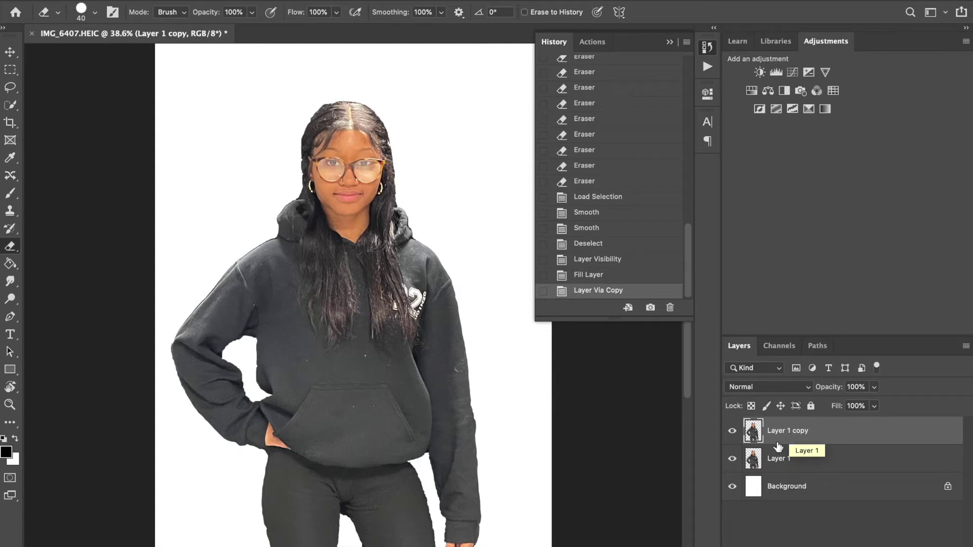
click(783, 460)
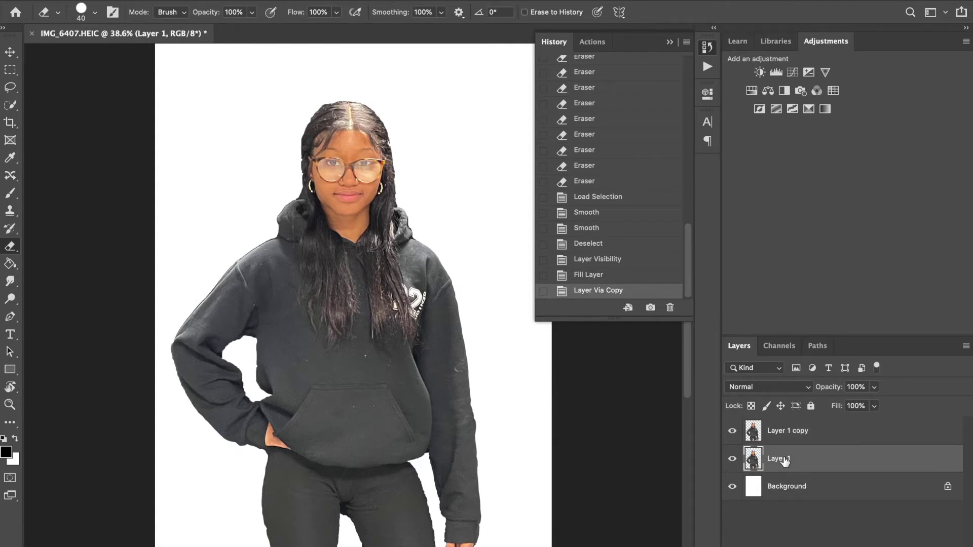
double_click(784, 459)
text(Model 1)
double_click(799, 430)
text(M)
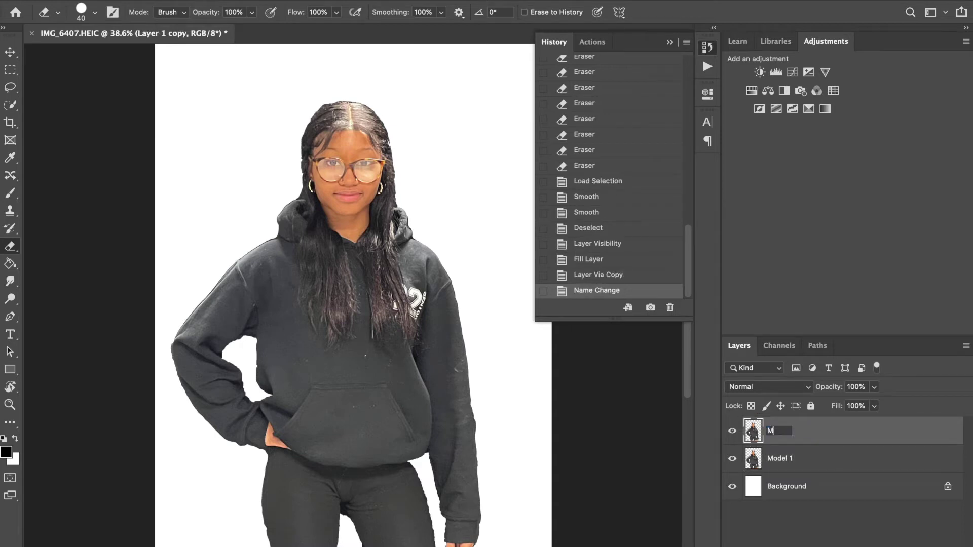
text(odel 2)
key(Return)
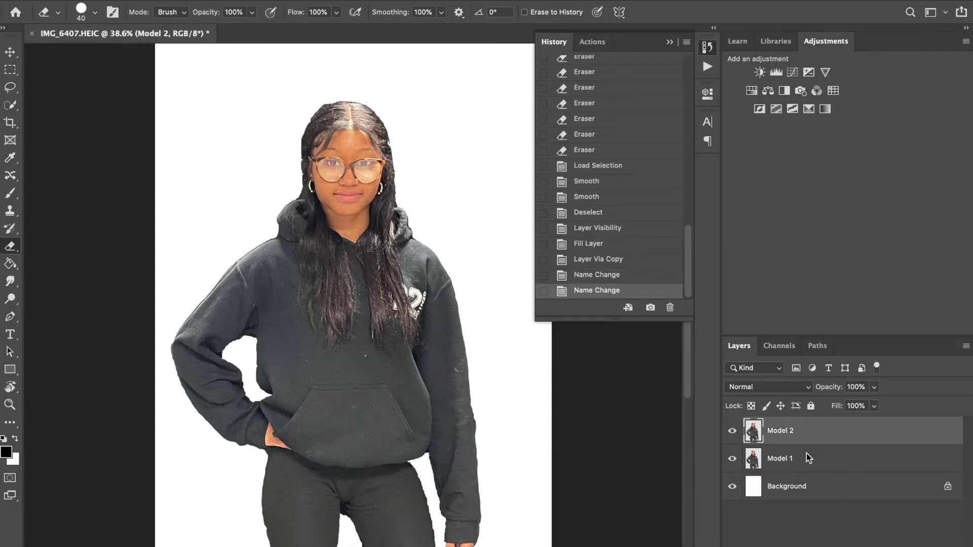
Free Transform the Model 1 layer to about 134% width and 119% height and shift it right behind the Model 2 figure.
click(755, 461)
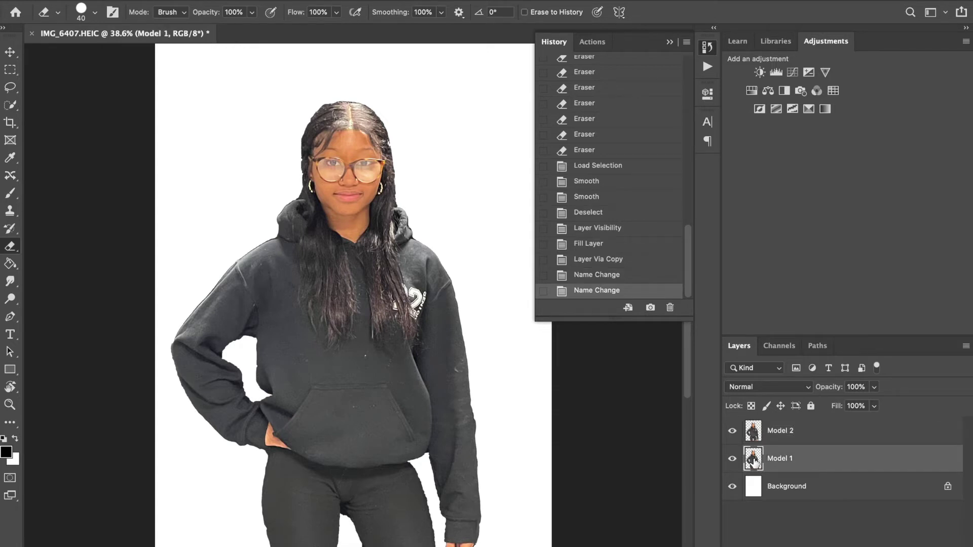
click(733, 432)
click(733, 432)
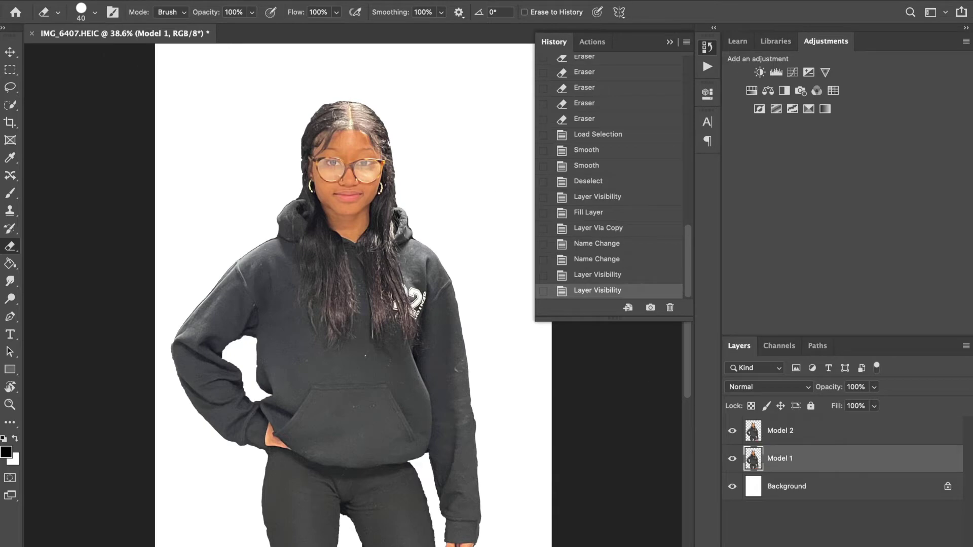
click(133, 1)
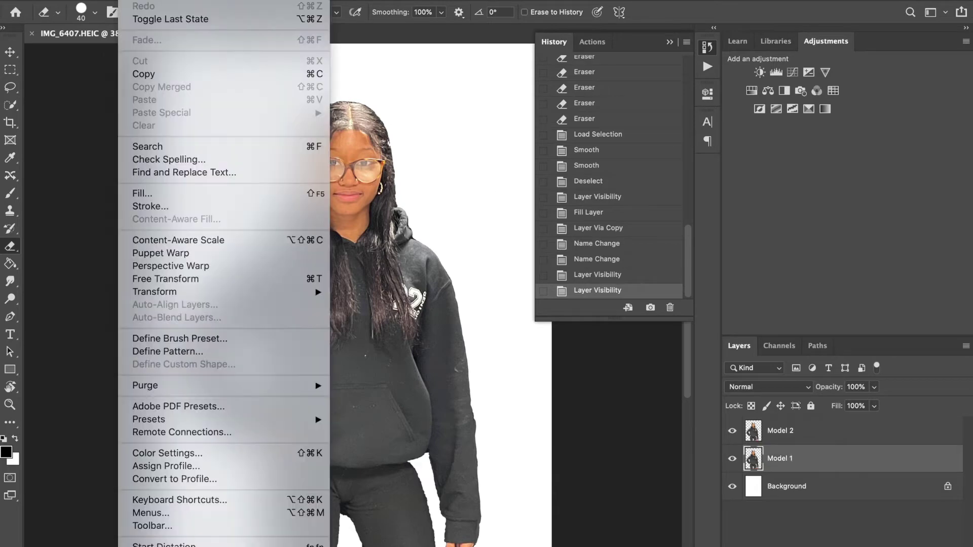
click(233, 280)
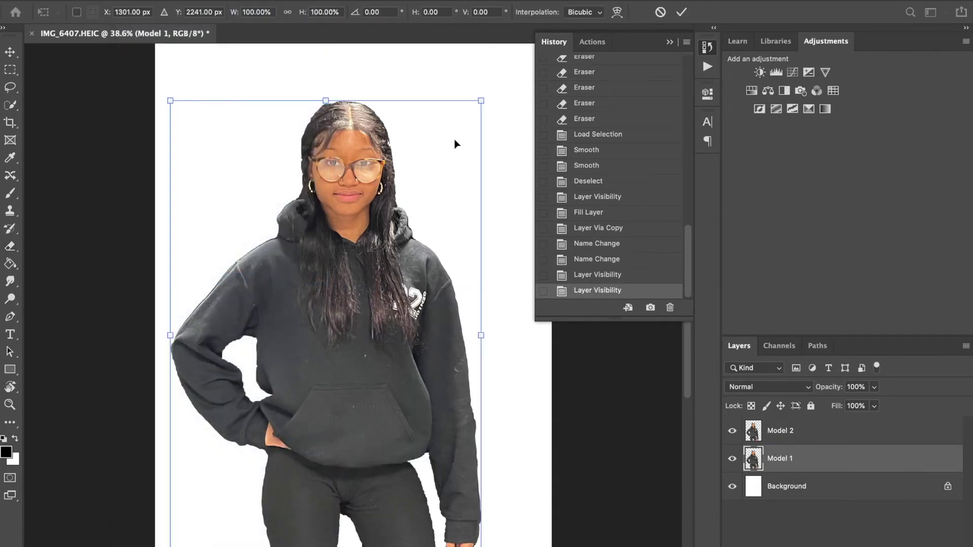
drag(481, 99, 573, 33)
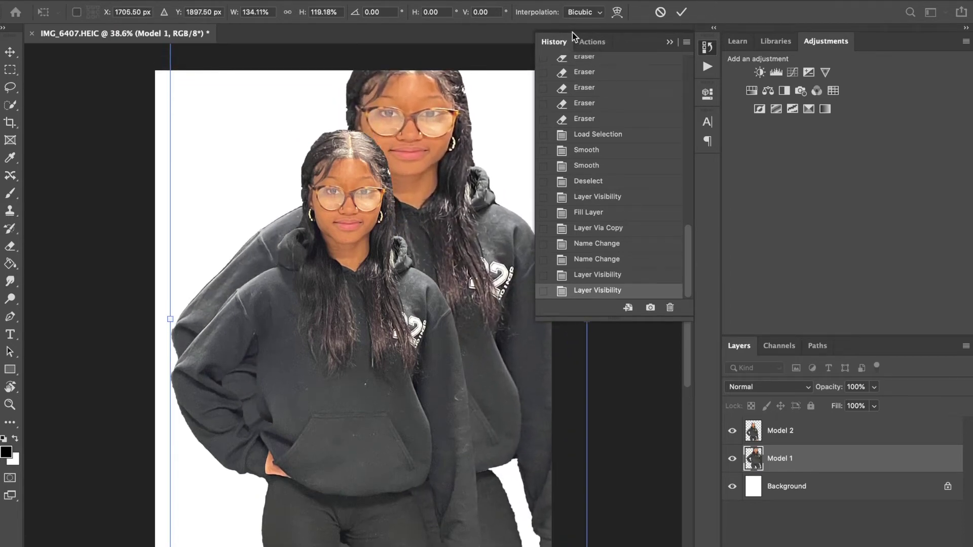
drag(422, 154, 454, 154)
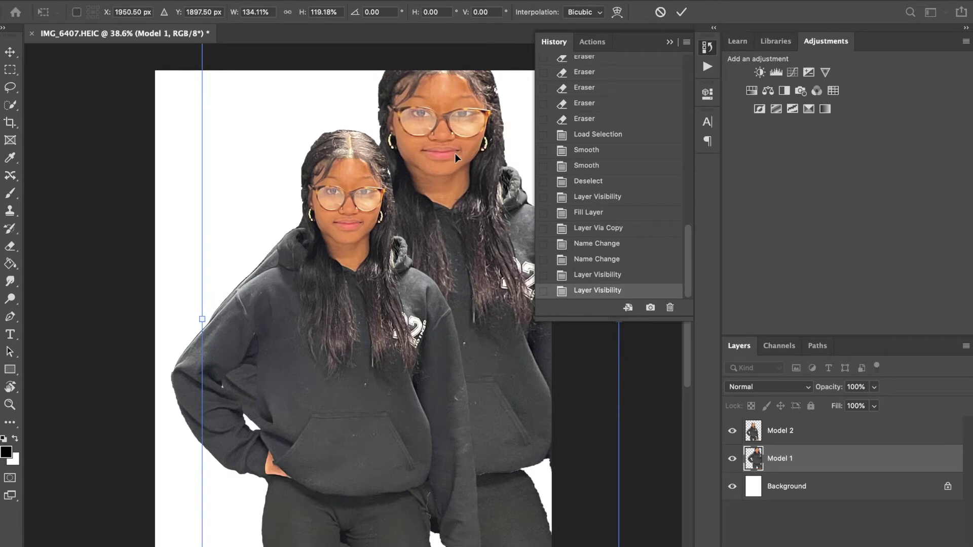
key(Return)
key(e)
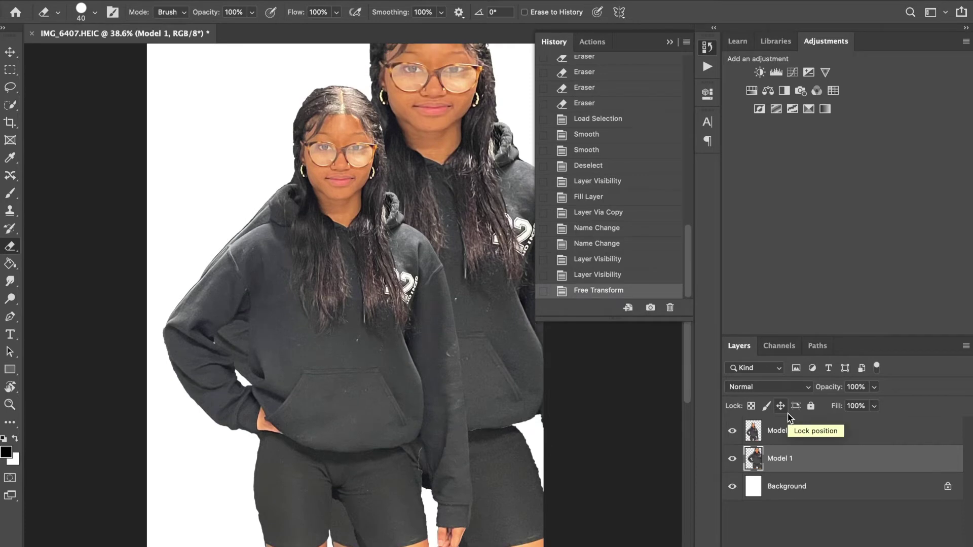
Move the Model 2 figure left so that its elbow meets the canvas's left edge.
click(788, 439)
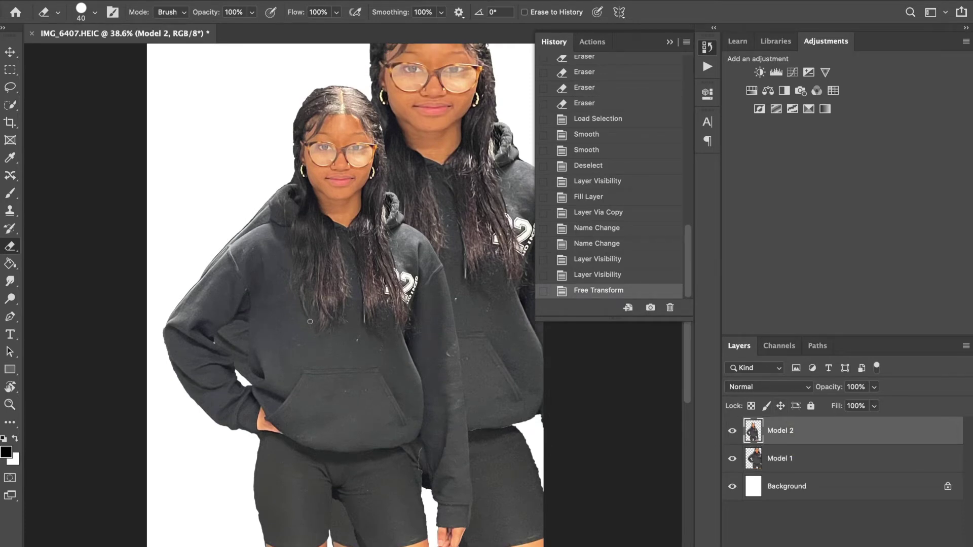
key(v)
drag(308, 326, 287, 323)
scroll(288, 324, up, 2)
scroll(287, 324, up, 1)
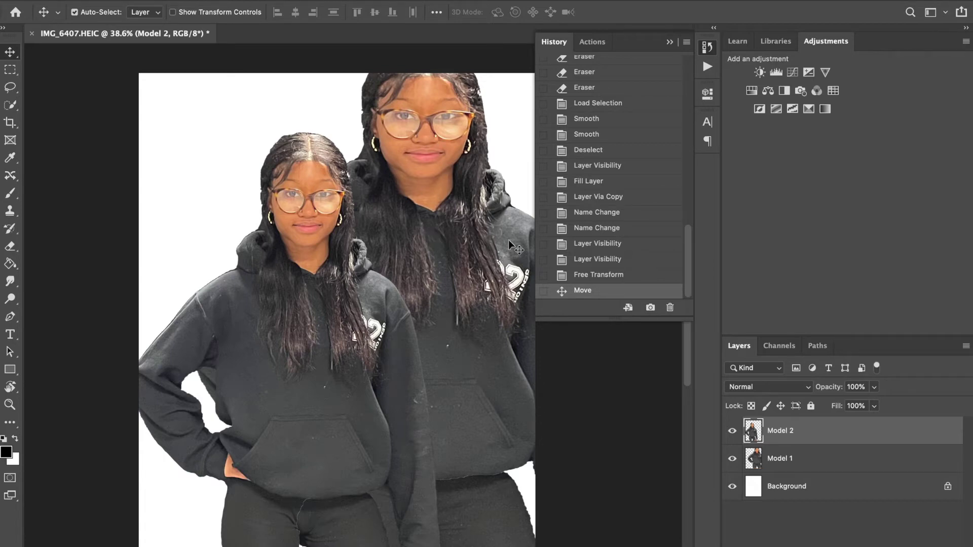
scroll(488, 174, down, 3)
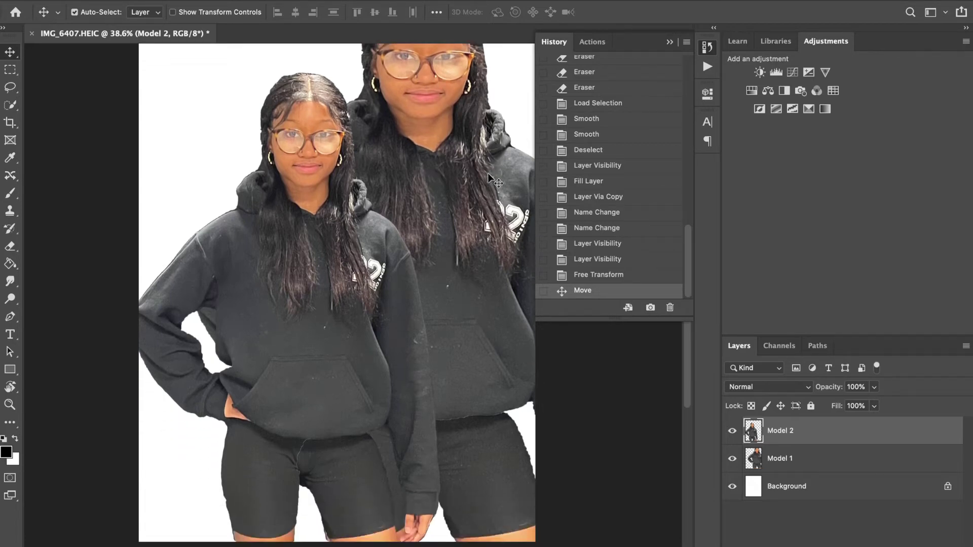
scroll(487, 174, up, 3)
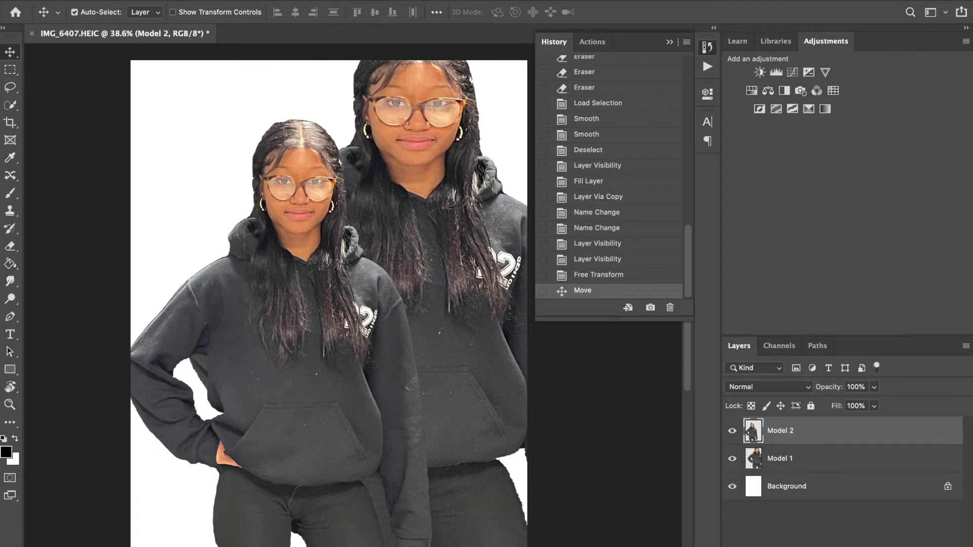
Add layer masks to Model 2 and Model 1, and fill the Model 1 mask with black.
click(780, 546)
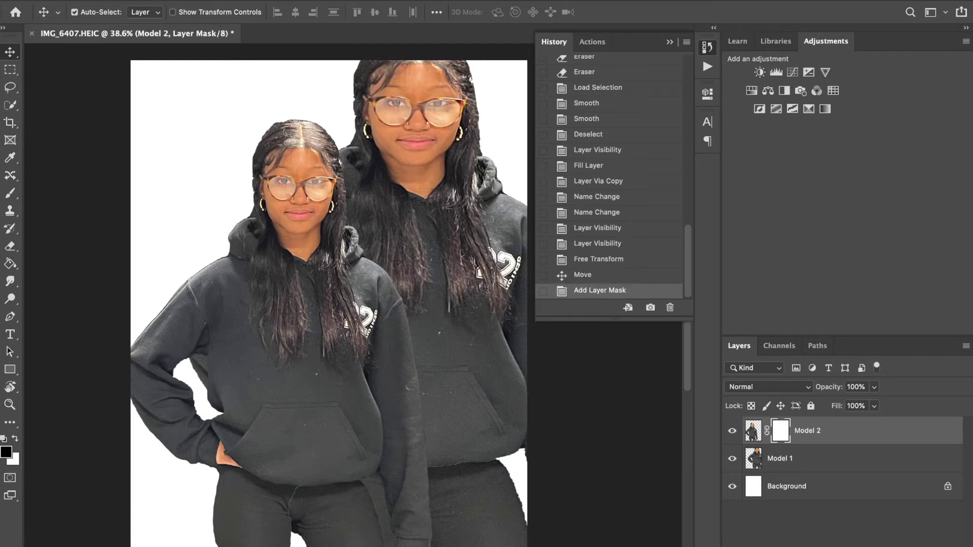
click(774, 466)
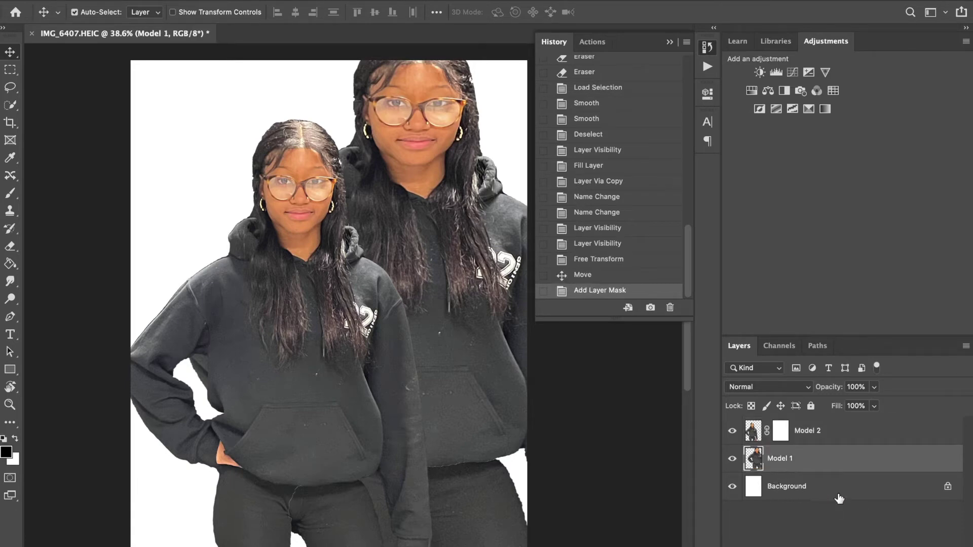
click(781, 546)
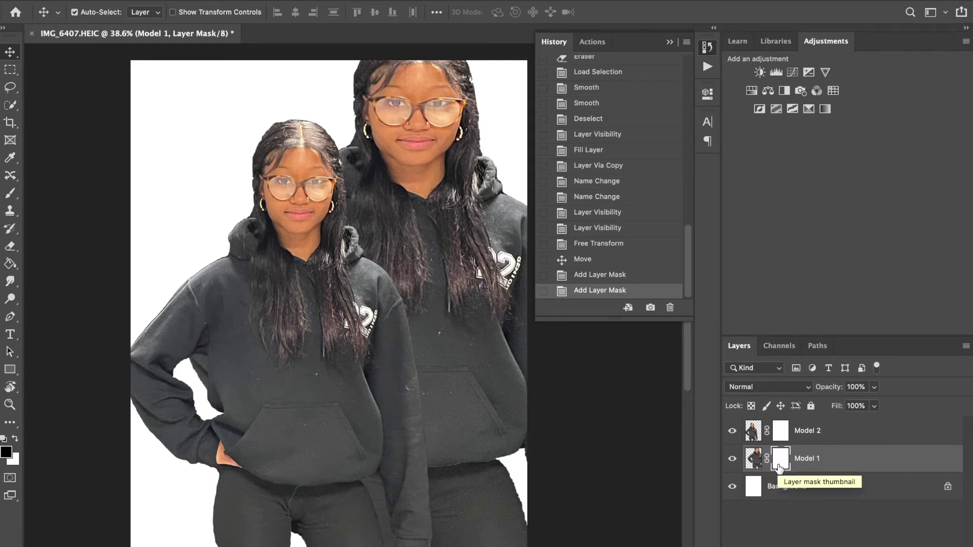
key(alt+BackSpace)
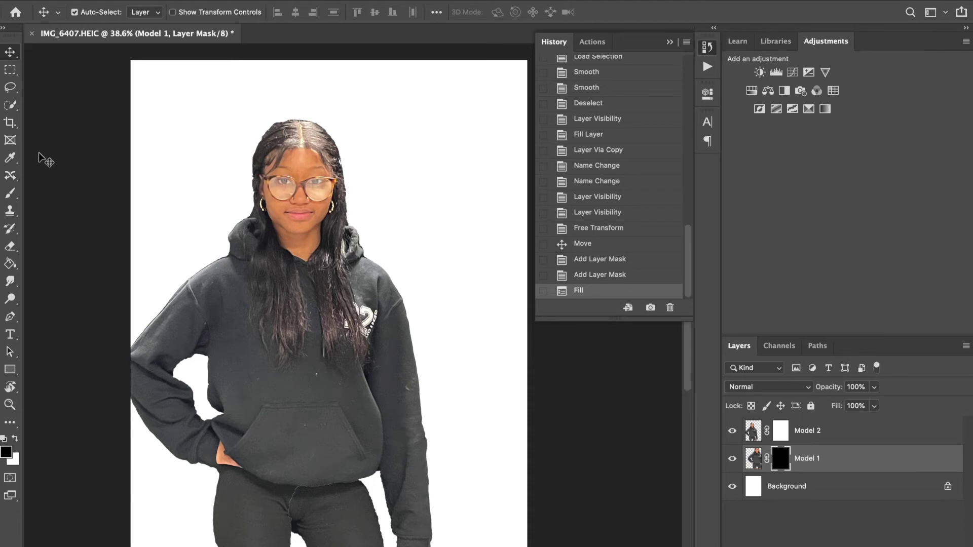
Restore the Legacy Brushes set to the Brush tool's preset list.
click(11, 193)
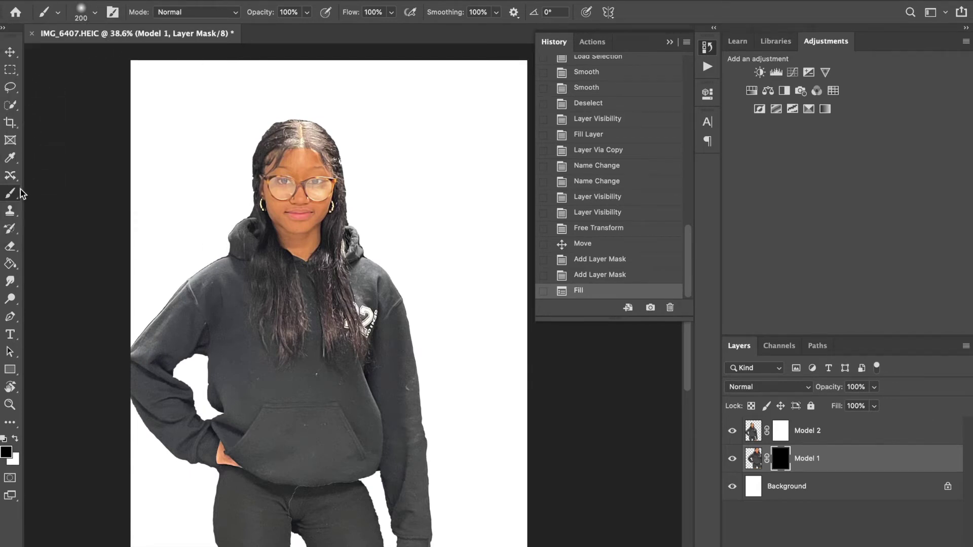
click(96, 12)
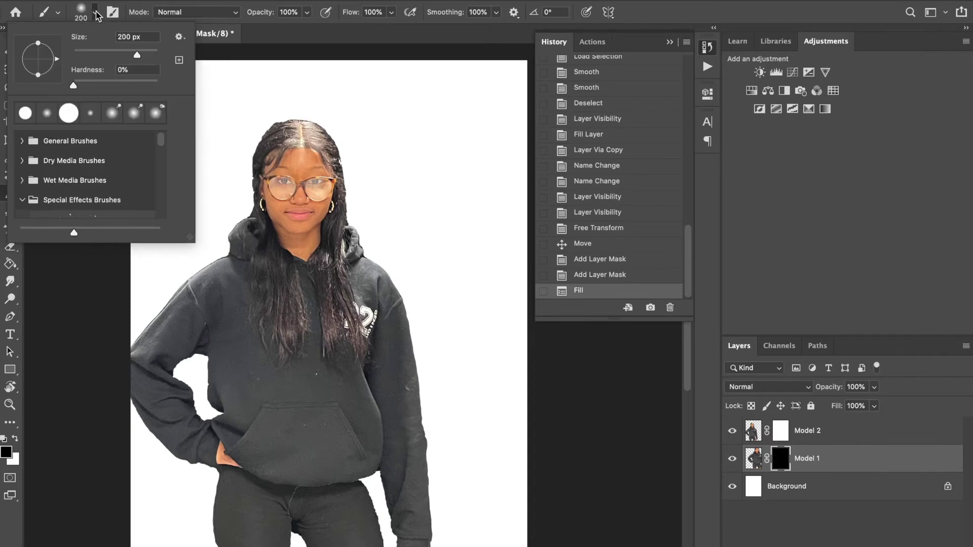
click(180, 37)
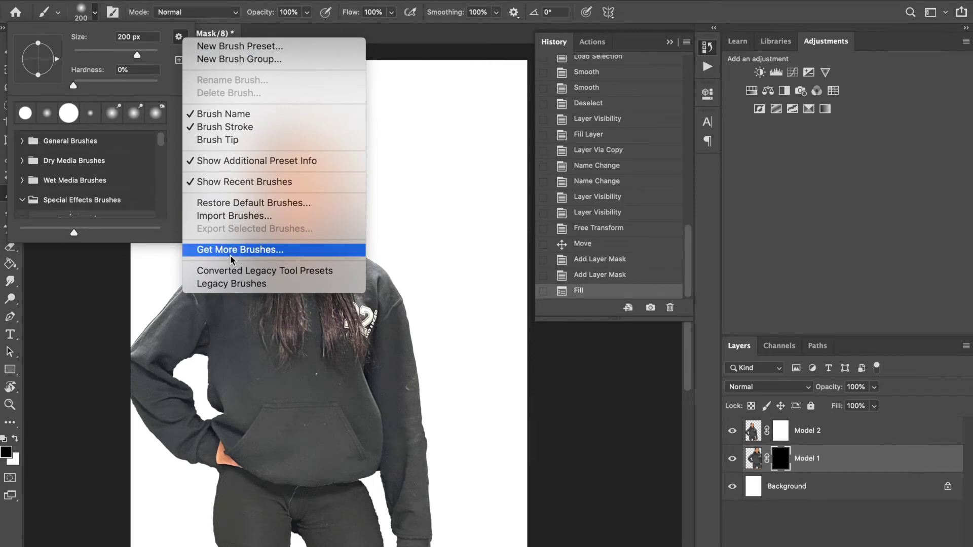
click(228, 287)
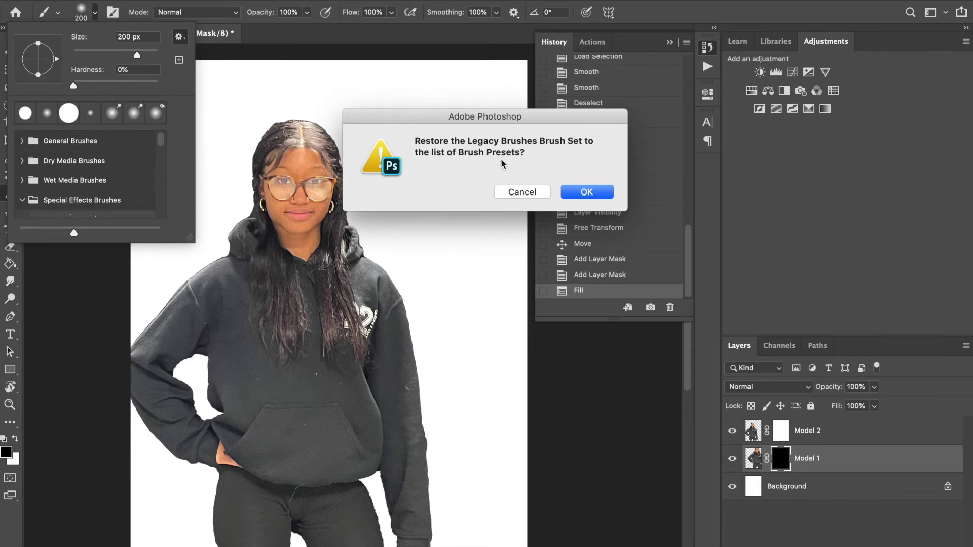
click(573, 192)
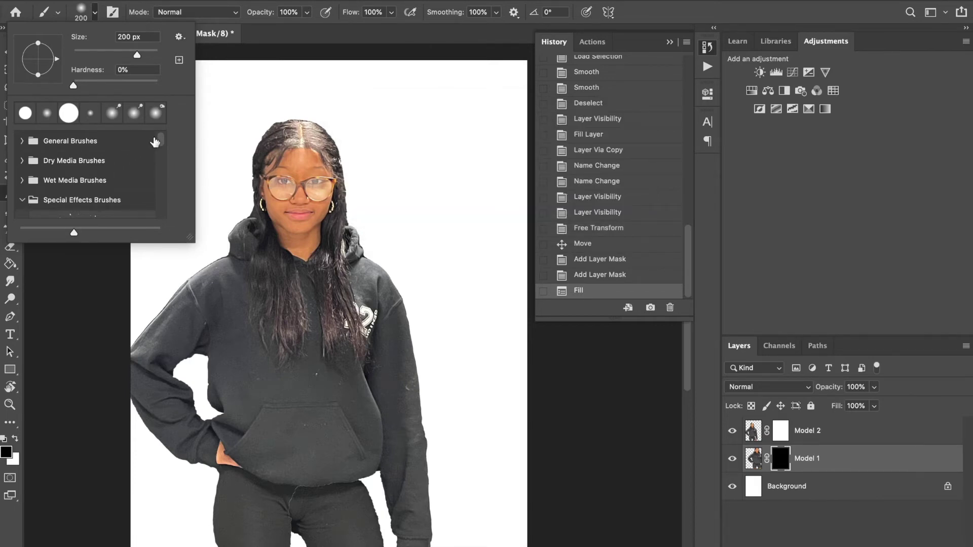
Enlarge the brush preset list and expand the Square Brushes folder inside Legacy Brushes.
drag(160, 145, 165, 193)
drag(190, 238, 183, 295)
drag(163, 220, 163, 266)
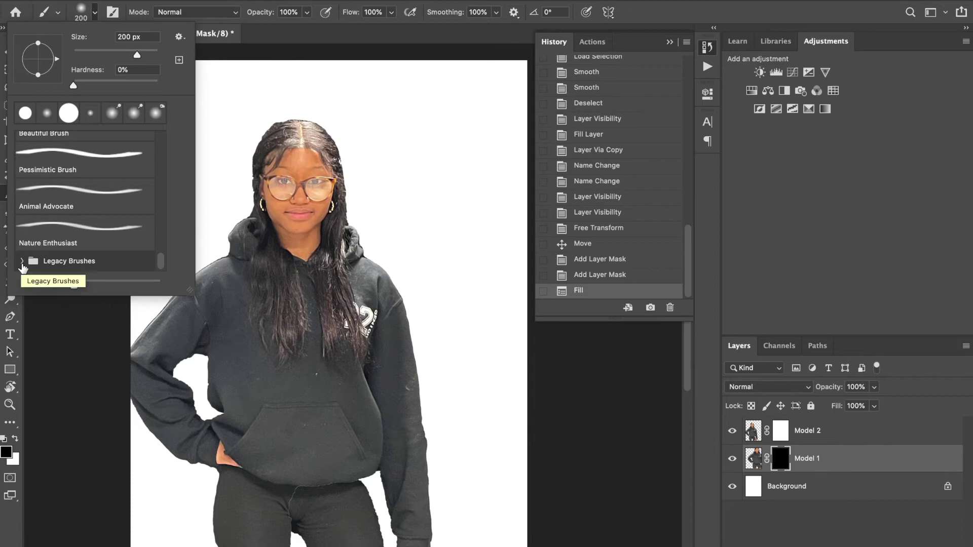
click(23, 263)
scroll(46, 248, down, 5)
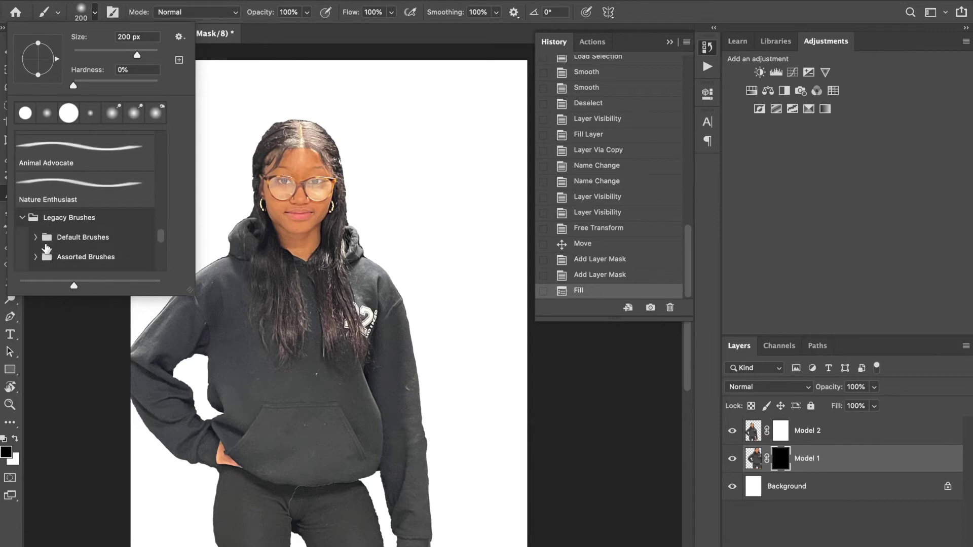
scroll(47, 247, down, 5)
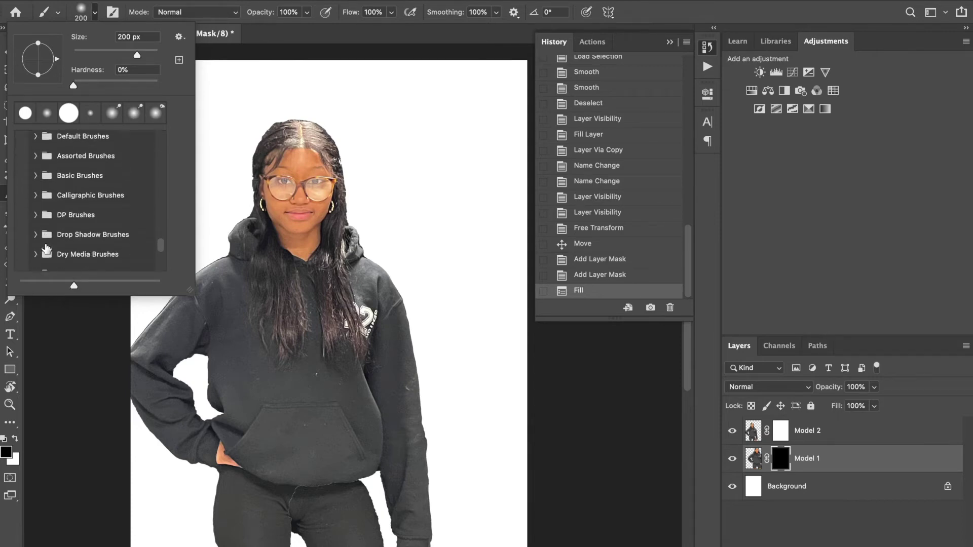
scroll(46, 248, down, 4)
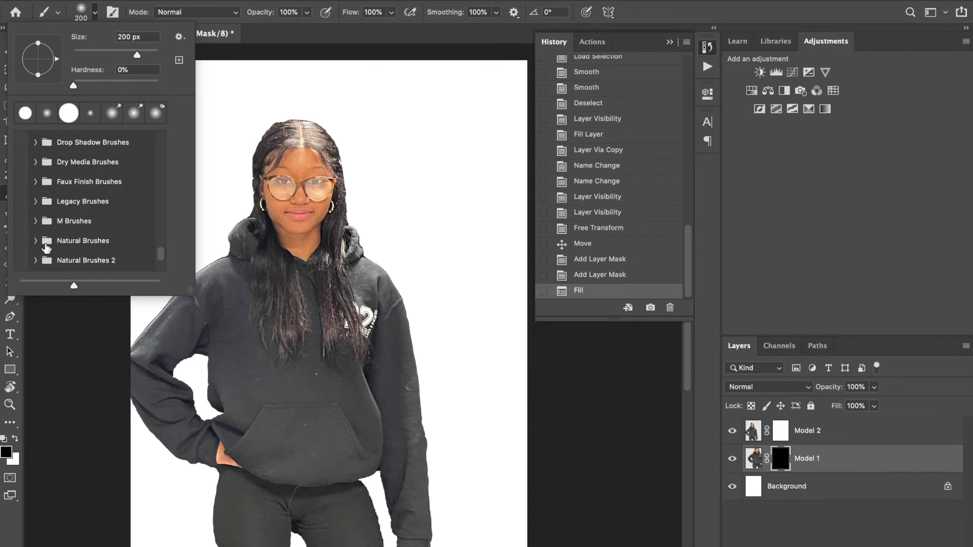
scroll(47, 248, down, 2)
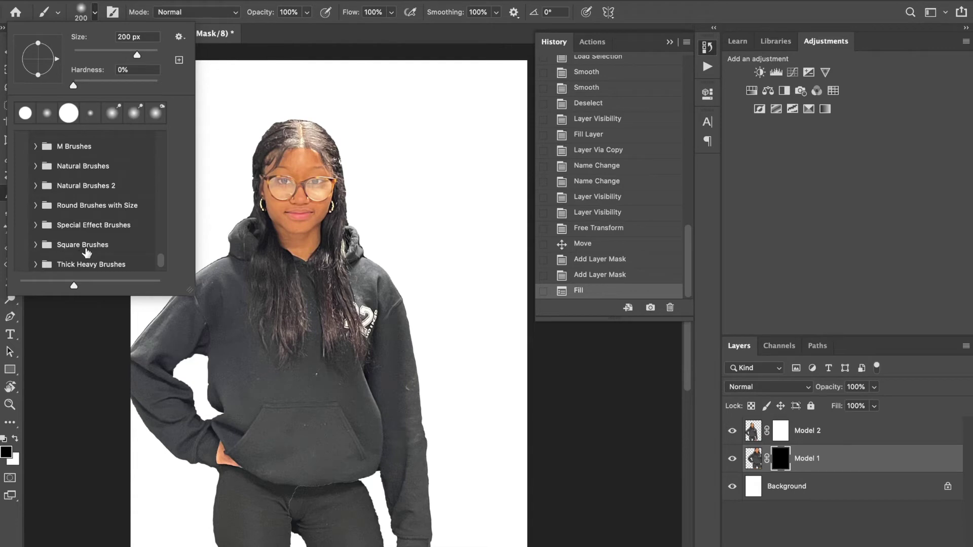
click(36, 247)
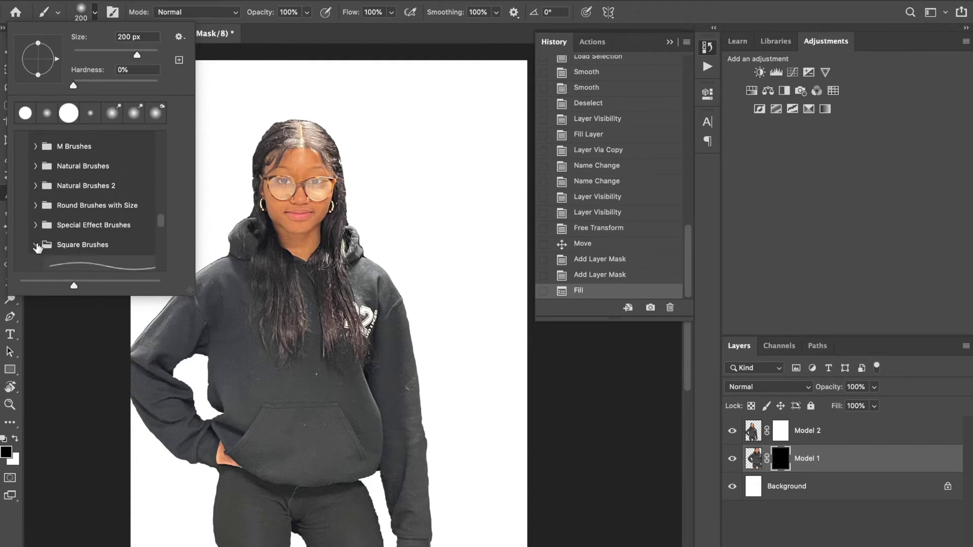
scroll(100, 240, down, 3)
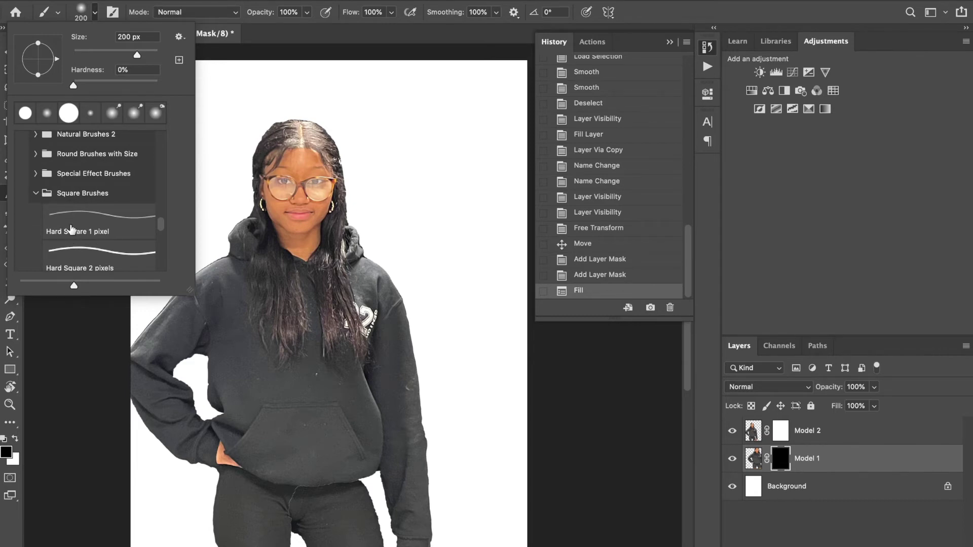
Choose the Hard Square 12 pixels brush from the Square Brushes presets.
click(74, 230)
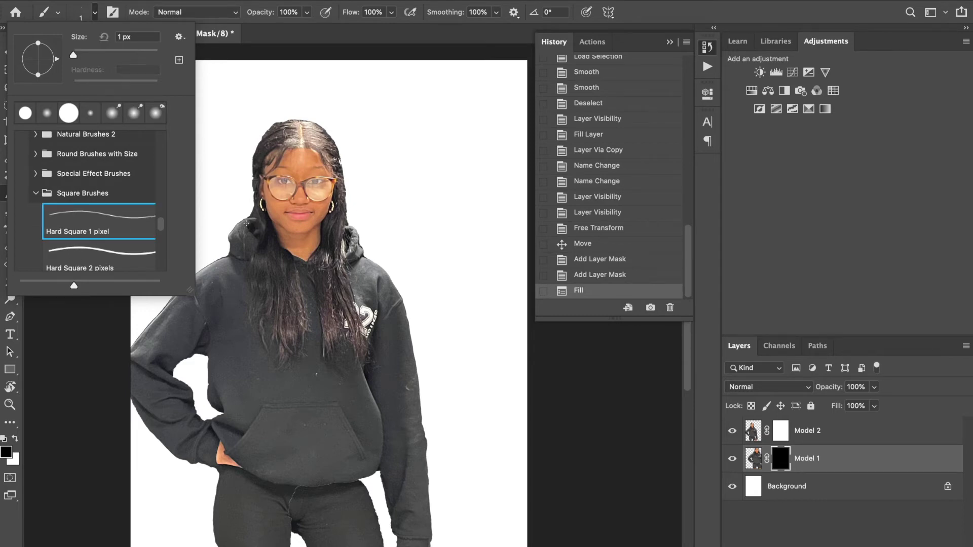
drag(157, 221, 160, 229)
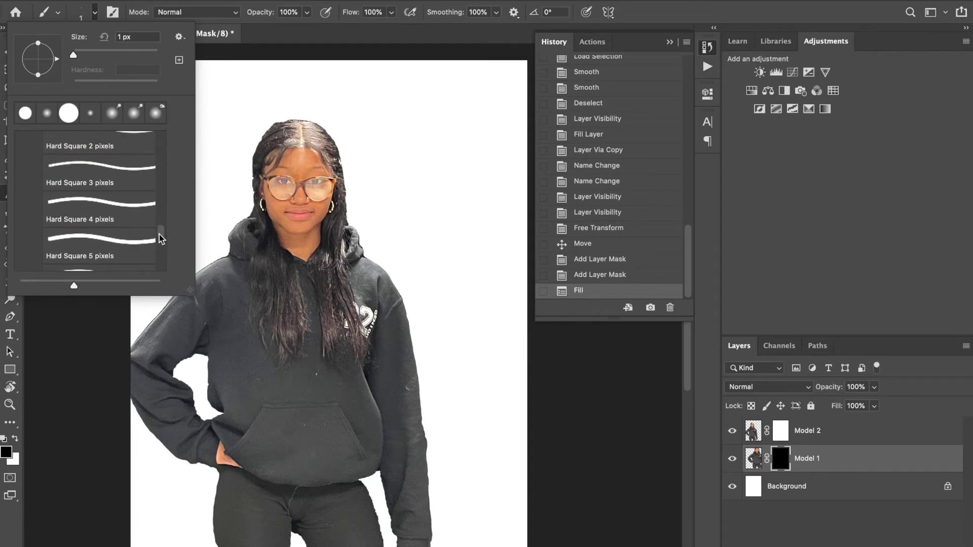
click(135, 248)
drag(163, 230, 165, 246)
click(144, 221)
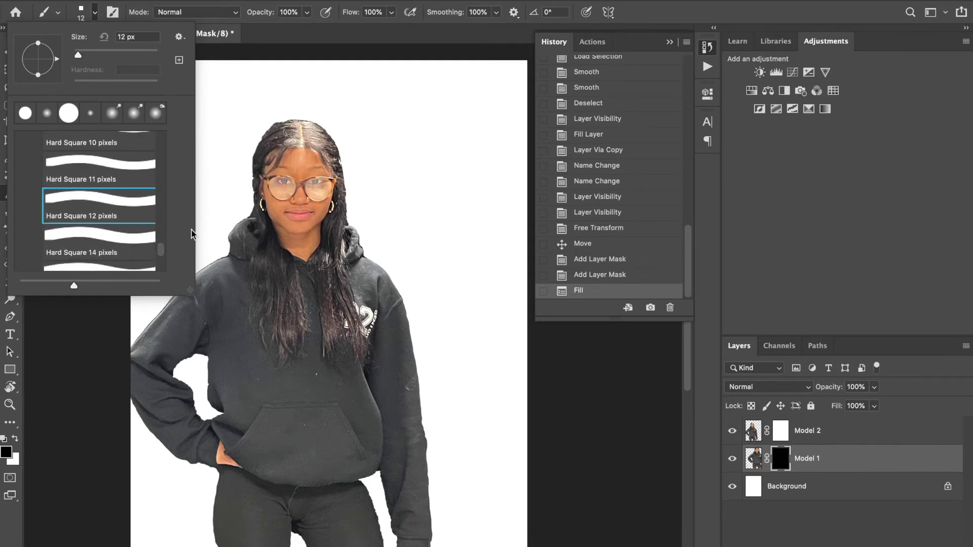
Switch to the Hard Square 16 pixels brush and open its detailed brush settings.
drag(158, 244, 160, 251)
click(135, 198)
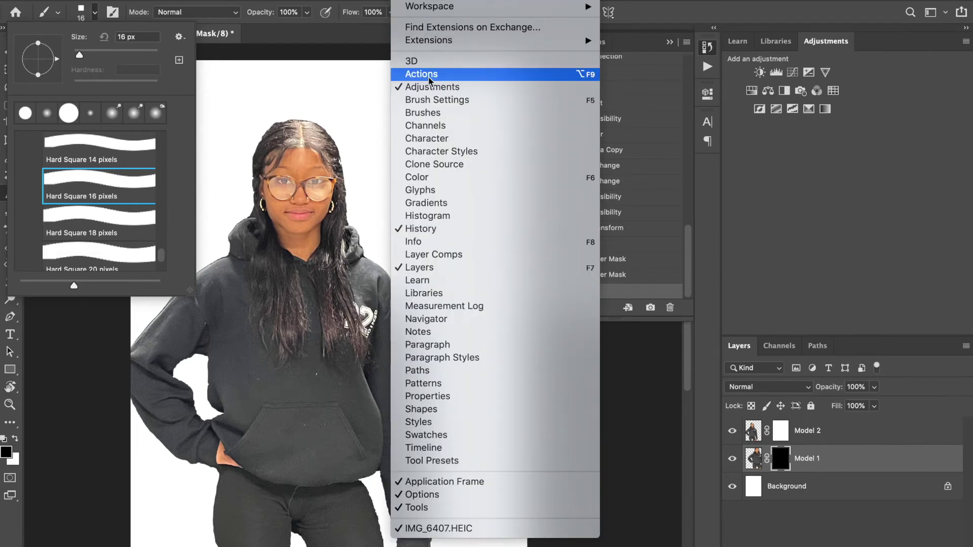
click(428, 100)
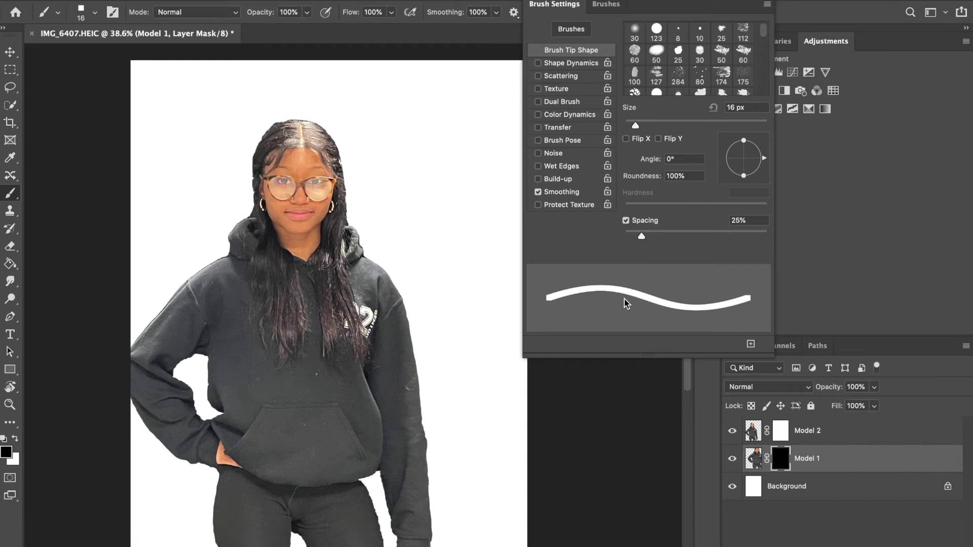
Enable Scattering at 1000% with count 1 and 100% count jitter, and Shape Dynamics with 90% size jitter.
click(558, 63)
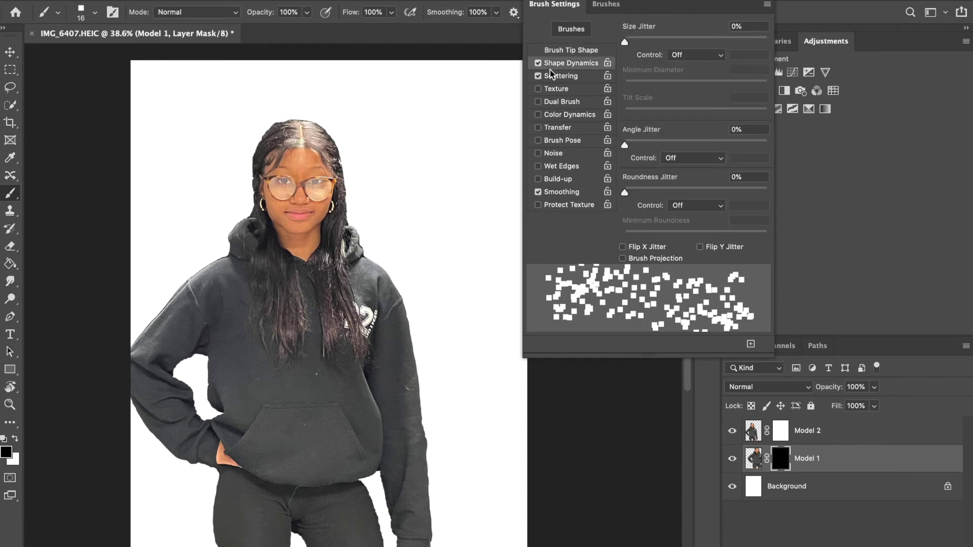
click(537, 63)
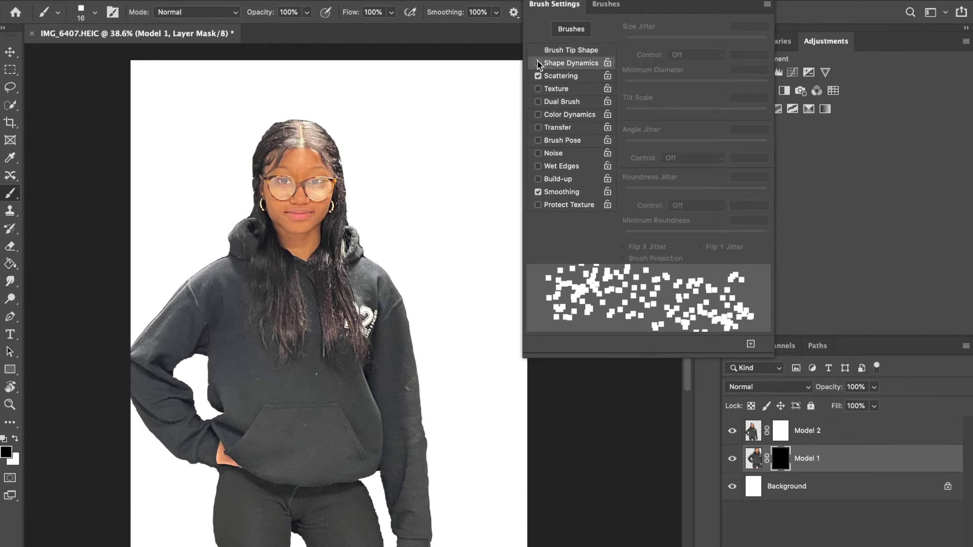
click(559, 75)
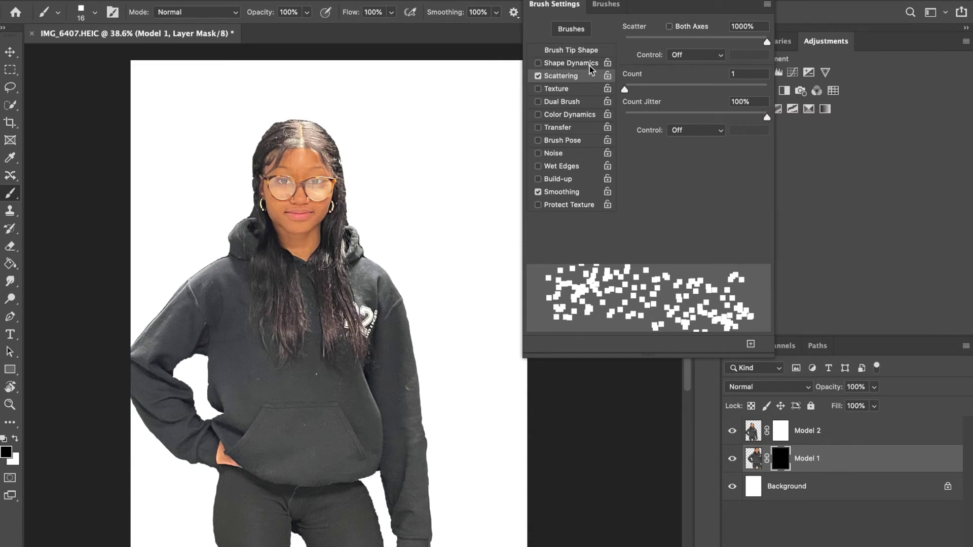
click(549, 64)
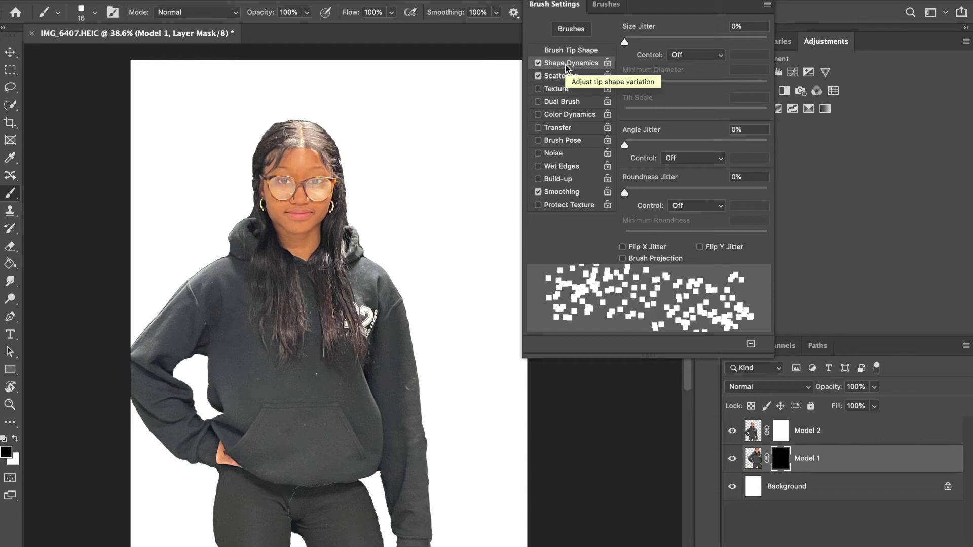
click(740, 23)
text(90)
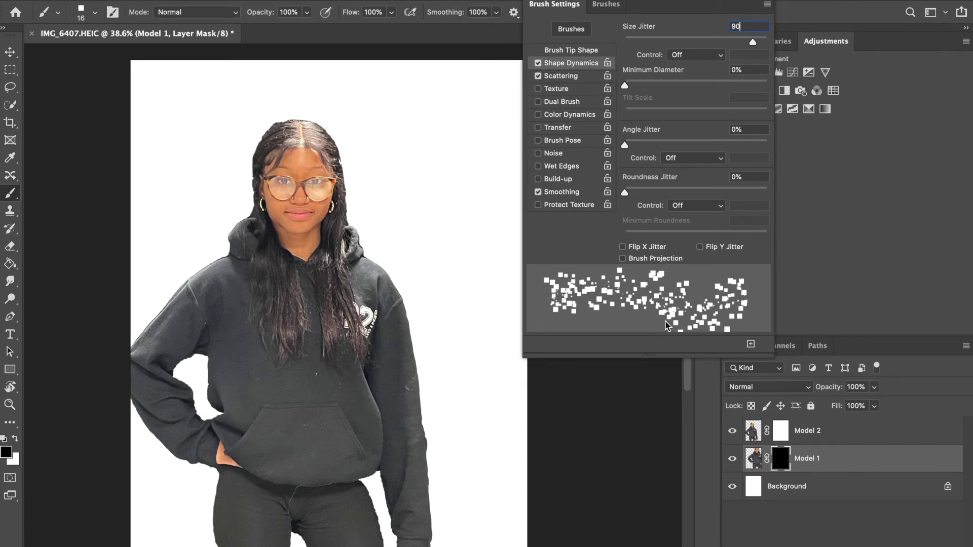
Save the brush as a new preset named Square Pixel Scatter Brush, including the tool settings but not the brush size.
click(767, 5)
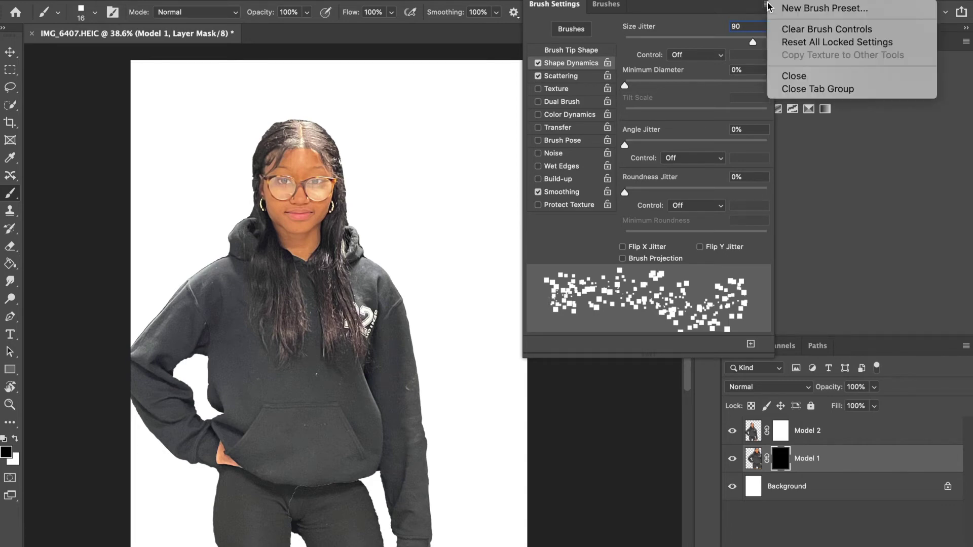
click(767, 4)
click(766, 4)
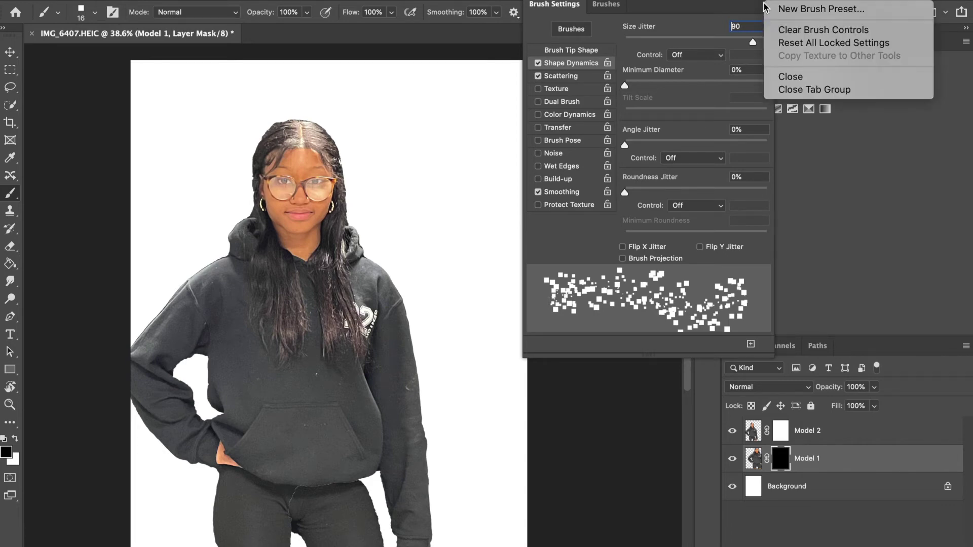
click(785, 11)
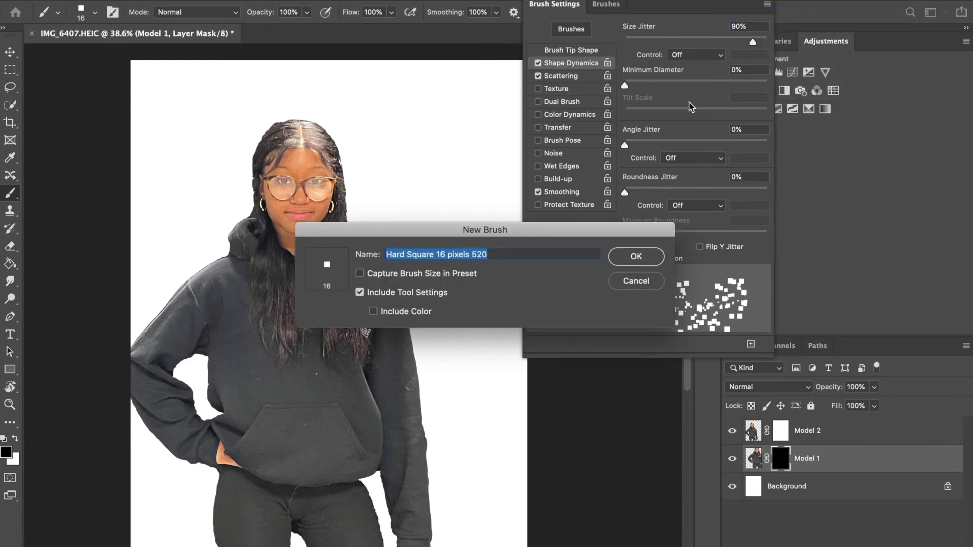
text(S)
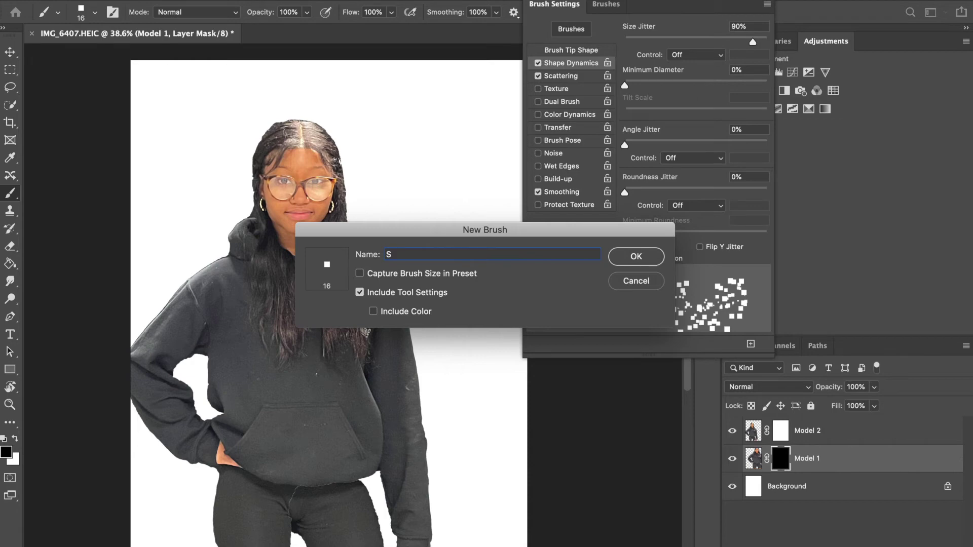
text(o)
text(e S)
key(BackSpace)
text(Pixel Scatter Brush)
click(632, 258)
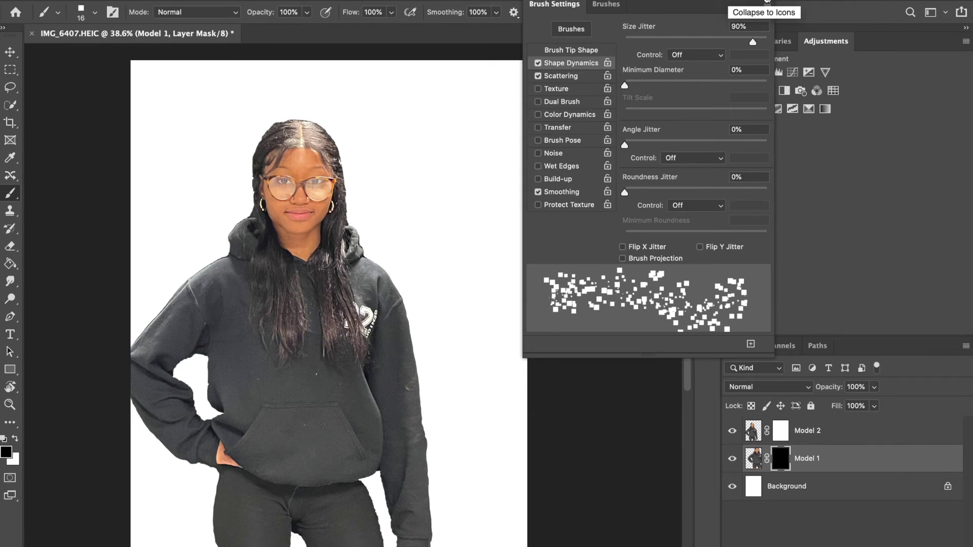
Collapse the brush settings and target the Model 2 layer mask for painting.
click(767, 1)
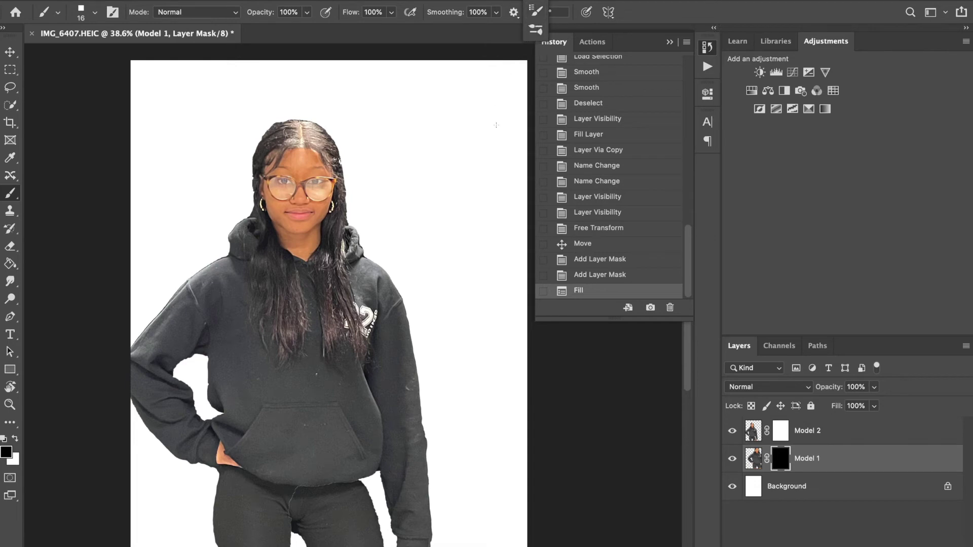
click(824, 437)
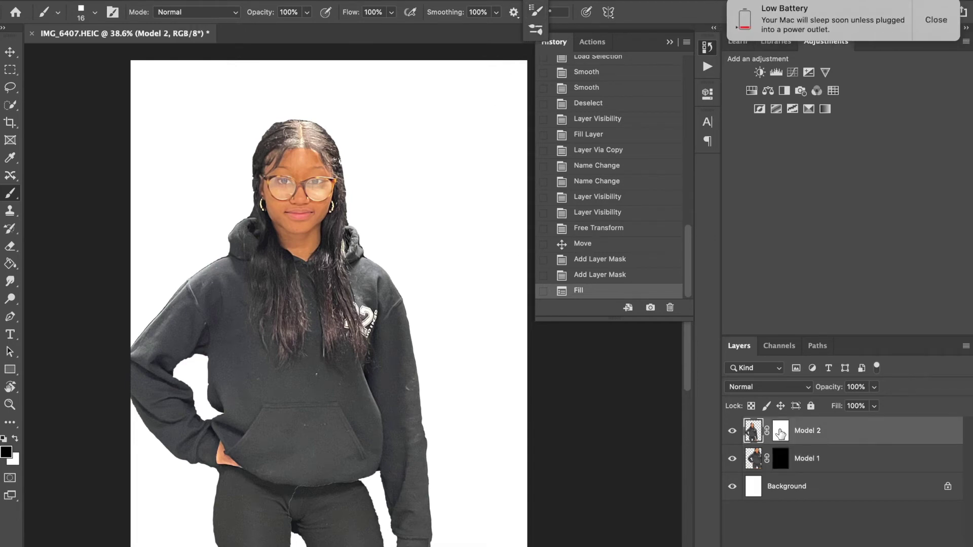
click(780, 432)
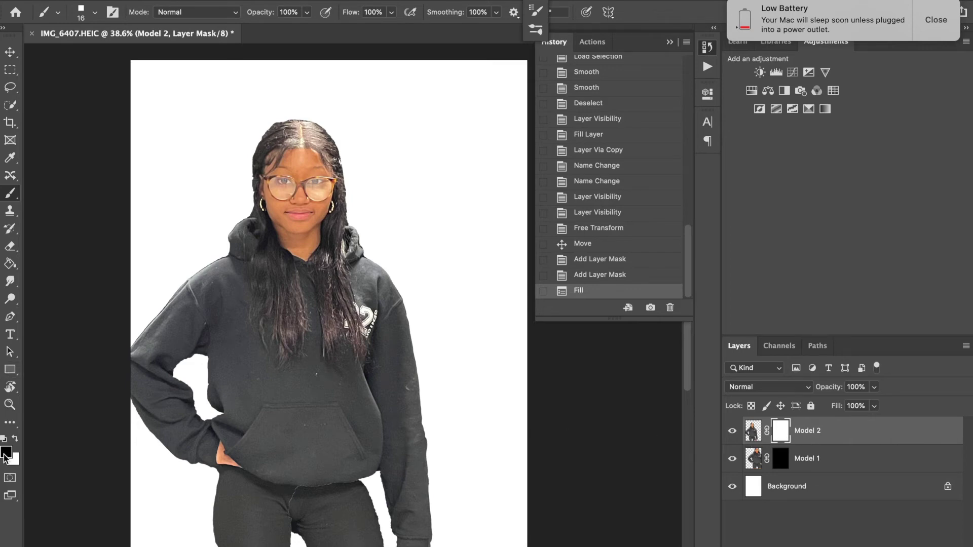
Try a black scatter stroke at 400 px down the figure on the Model 2 mask, and undo it.
key(bracketright)
key(bracketright)
key(bracketright)
key(bracketright)
click(923, 20)
key(bracketright)
key(bracketright)
key(bracketright)
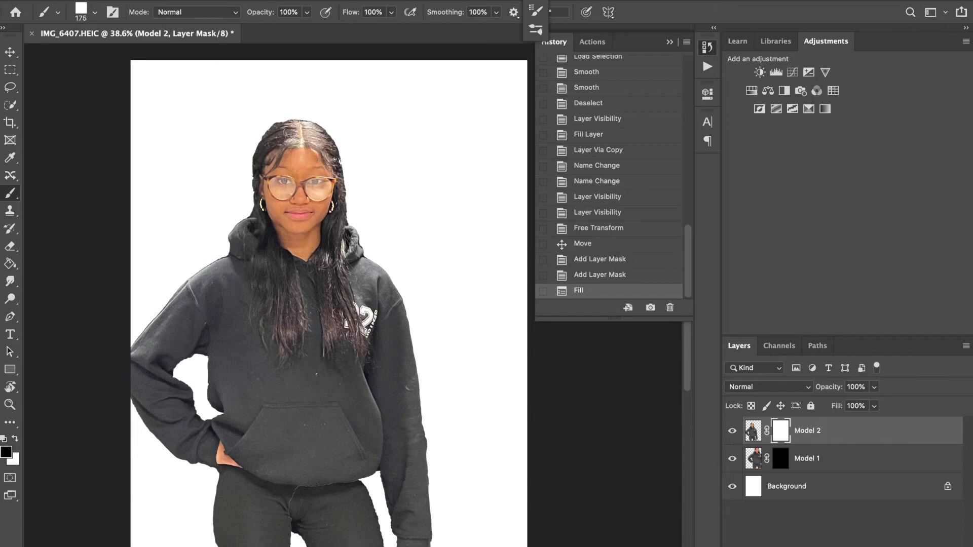
key(bracketright)
key(bracketright)
mouse_move(292, 144)
mouse_down()
mouse_move(262, 172)
mouse_move(252, 213)
mouse_move(331, 281)
mouse_move(367, 282)
mouse_move(407, 513)
mouse_up()
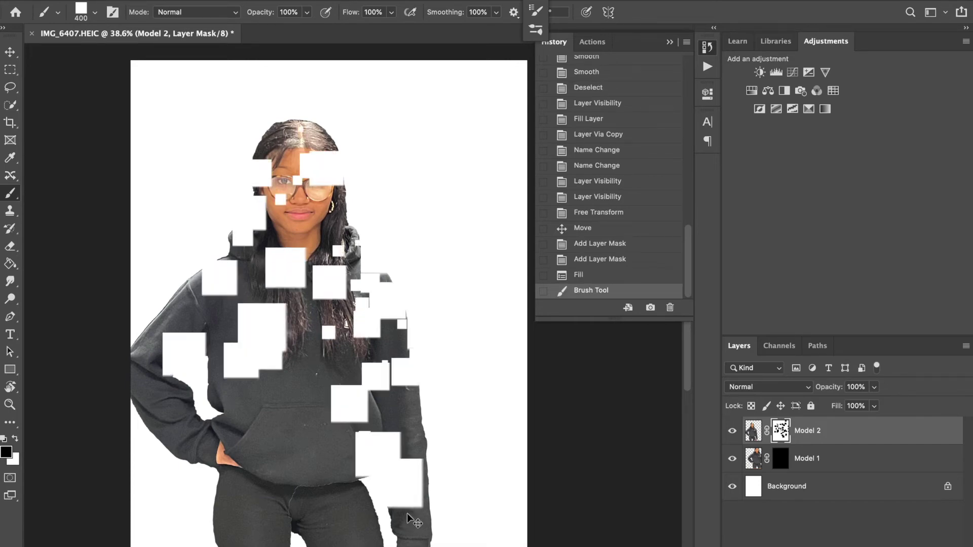
key(super+z)
Set the brush to 70 px and paint black scattered squares on the Model 2 mask from the head down the image-right arm.
key(bracketleft)
key(bracketleft)
key(bracketleft)
key(bracketleft)
key(bracketleft)
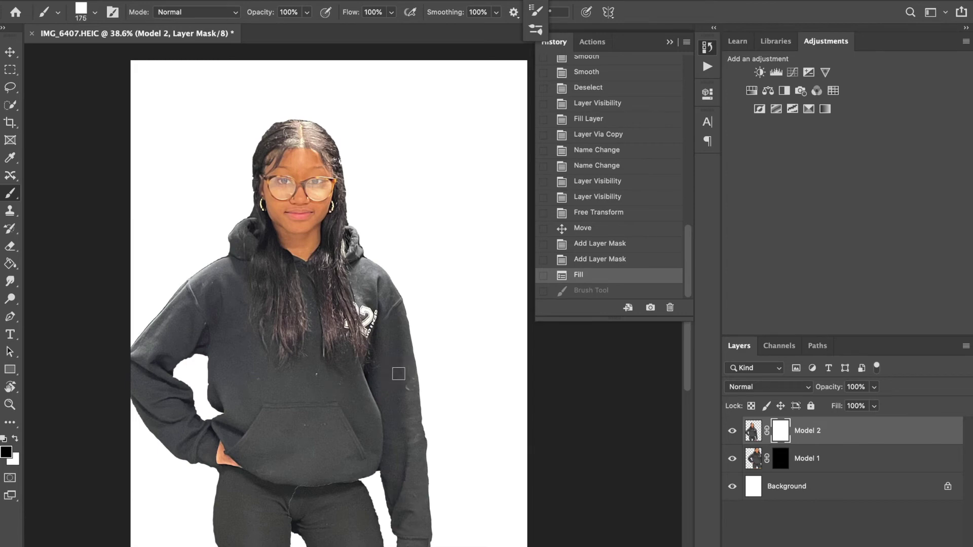
key(bracketleft)
key(bracketleft)
key(bracketleft)
drag(310, 124, 412, 542)
mouse_move(329, 112)
mouse_down()
mouse_move(383, 242)
mouse_move(424, 381)
mouse_up()
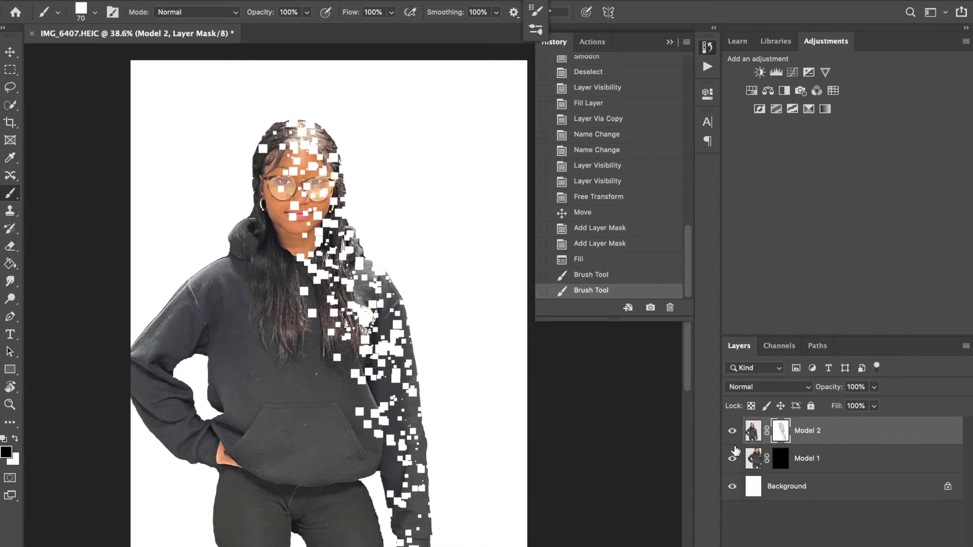
Target the Model 1 layer mask and make white the foreground color.
click(785, 463)
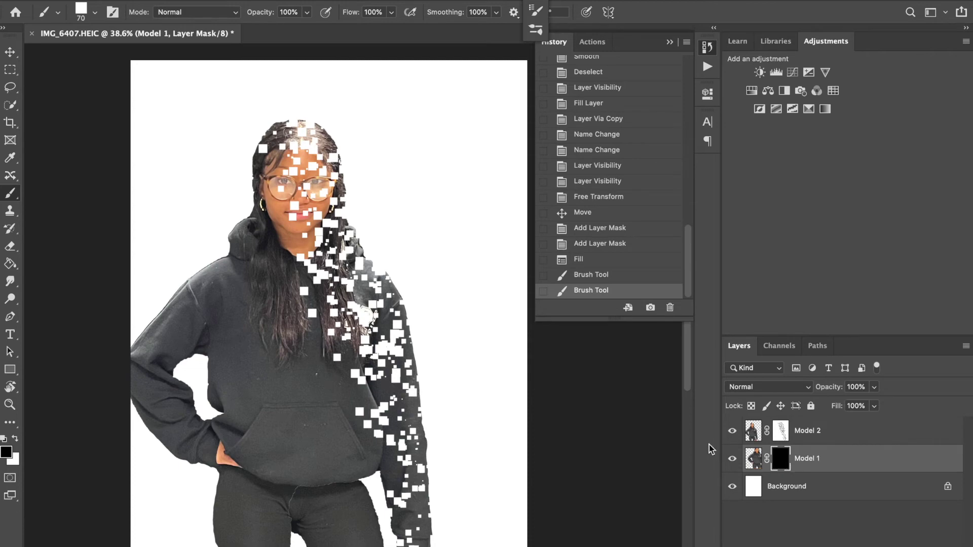
key(x)
Try painting white scattered squares on the Model 1 mask to the right of the figure, and refill the mask with black.
mouse_move(324, 101)
mouse_down()
mouse_move(366, 175)
mouse_move(423, 366)
mouse_up()
mouse_move(426, 312)
mouse_down()
mouse_move(455, 464)
mouse_move(507, 543)
mouse_up()
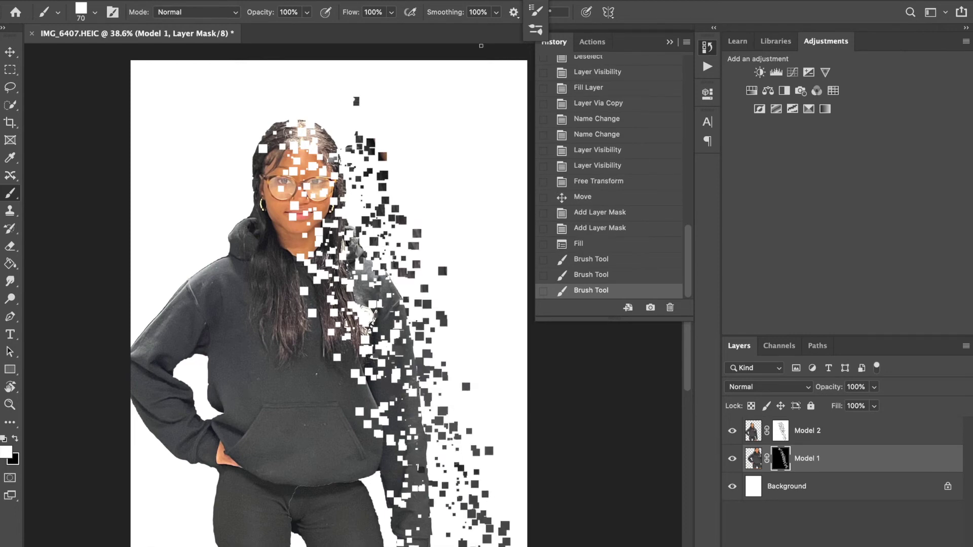
mouse_move(357, 65)
mouse_down()
mouse_move(476, 324)
mouse_move(509, 484)
mouse_up()
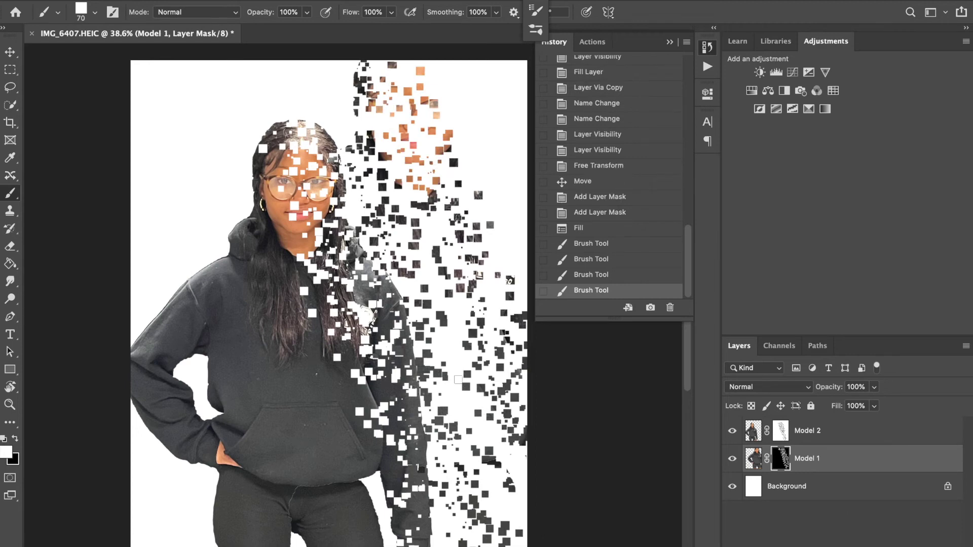
drag(442, 340, 474, 385)
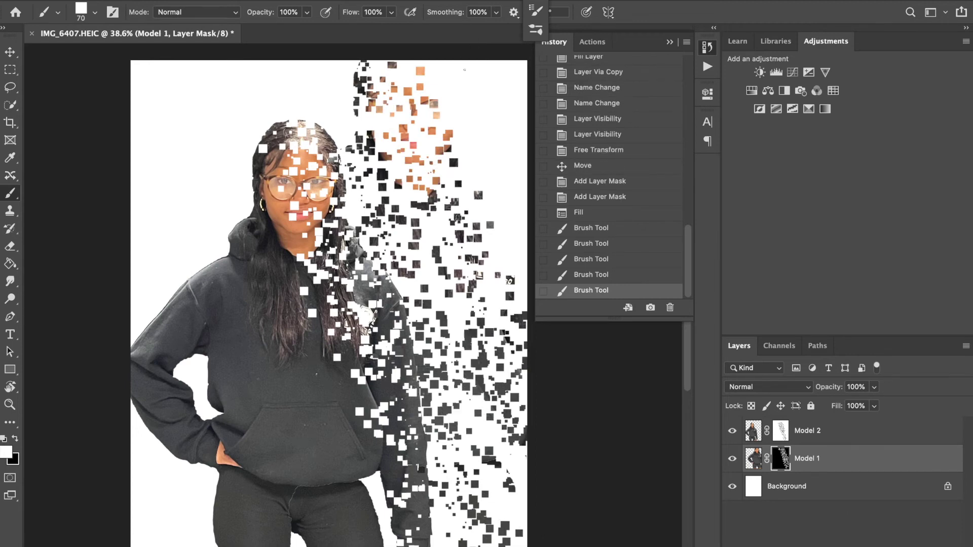
drag(452, 72, 466, 147)
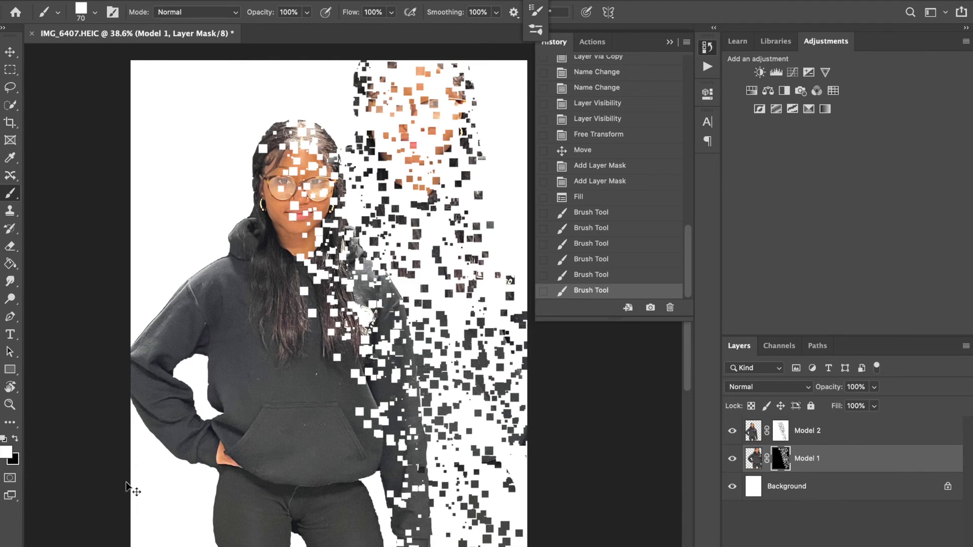
key(super+BackSpace)
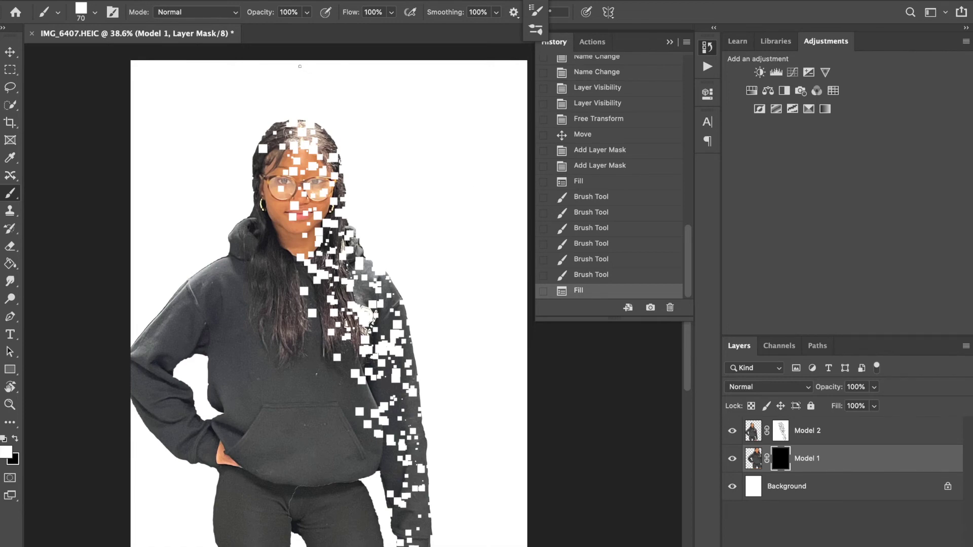
Paint white scattered squares on the Model 1 mask from above the head down the area right of the figure.
mouse_move(355, 119)
mouse_down()
mouse_move(415, 314)
mouse_move(466, 538)
mouse_up()
mouse_move(358, 62)
mouse_down()
mouse_move(446, 205)
mouse_move(511, 465)
mouse_move(512, 385)
mouse_up()
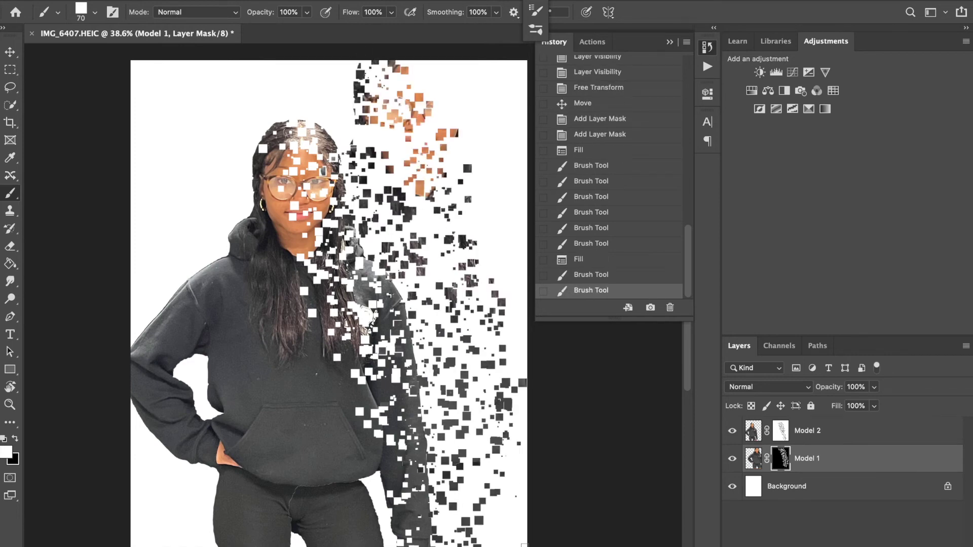
click(349, 112)
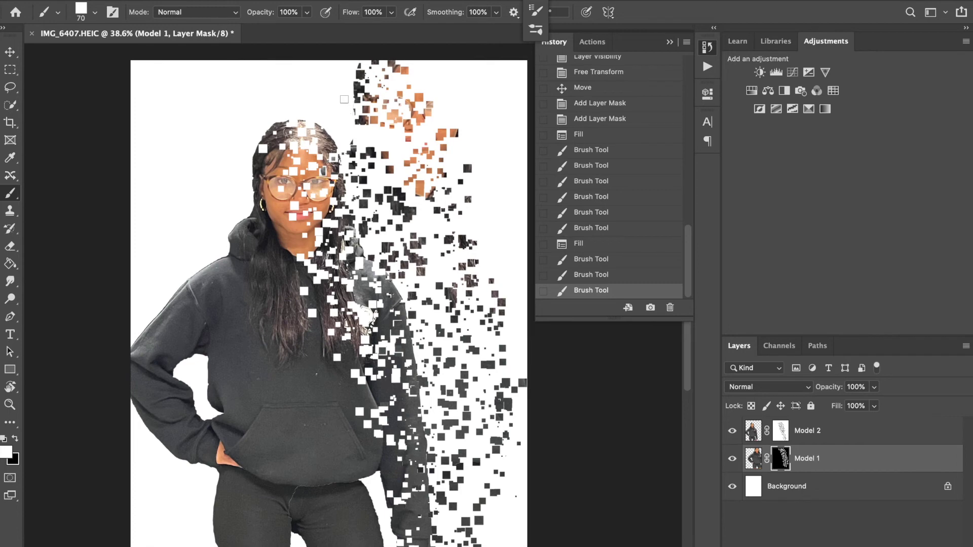
click(345, 99)
drag(453, 92, 444, 124)
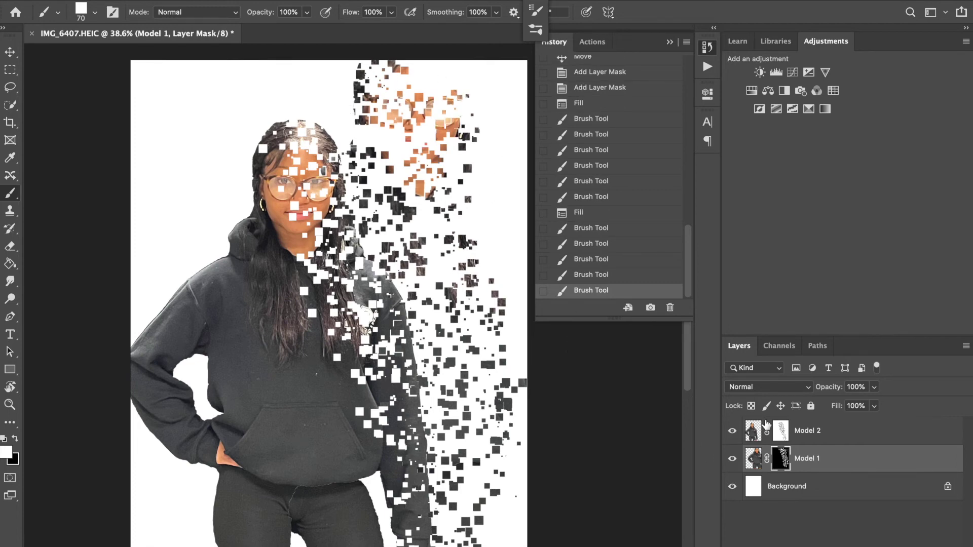
Make black the foreground color and choose the Hard Round brush from the General Brushes presets.
click(15, 439)
click(57, 12)
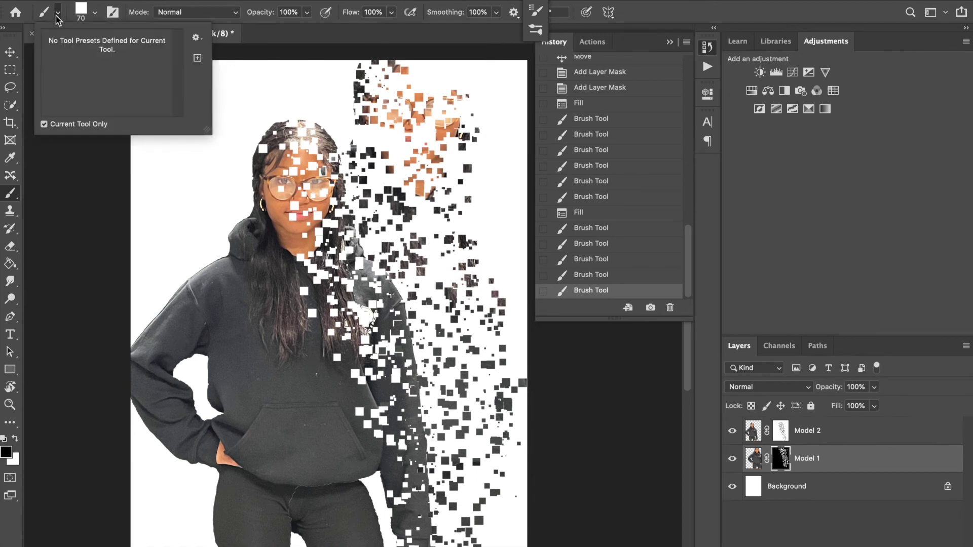
click(57, 15)
click(94, 13)
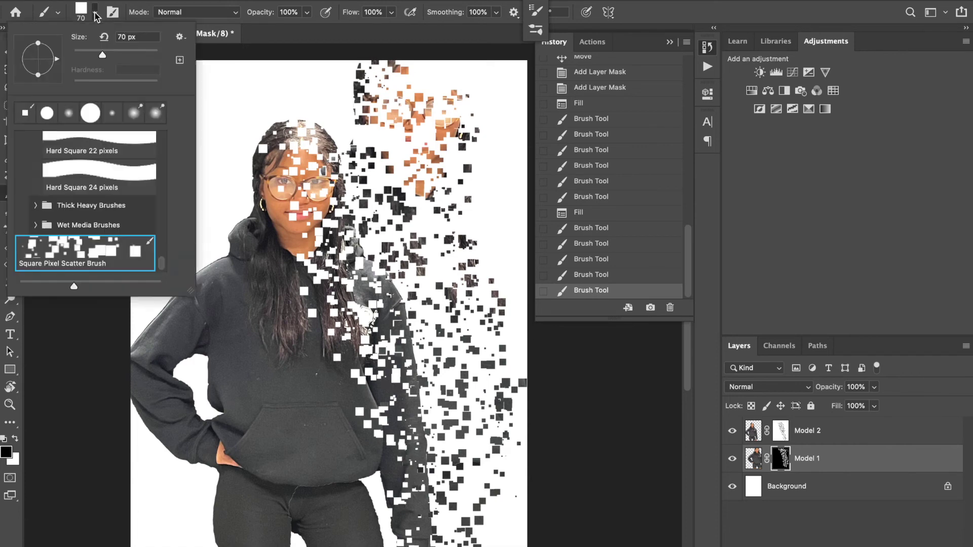
scroll(116, 201, up, 10)
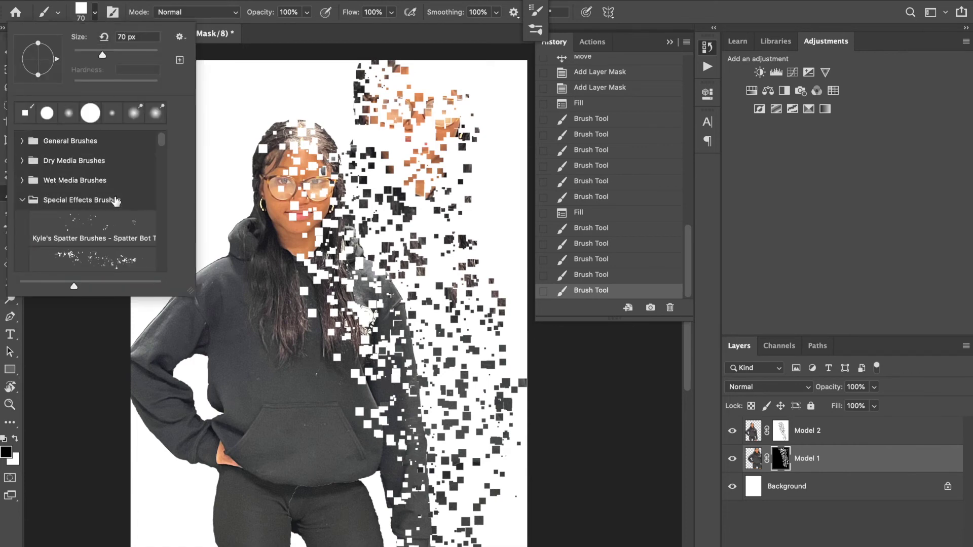
click(23, 142)
click(53, 198)
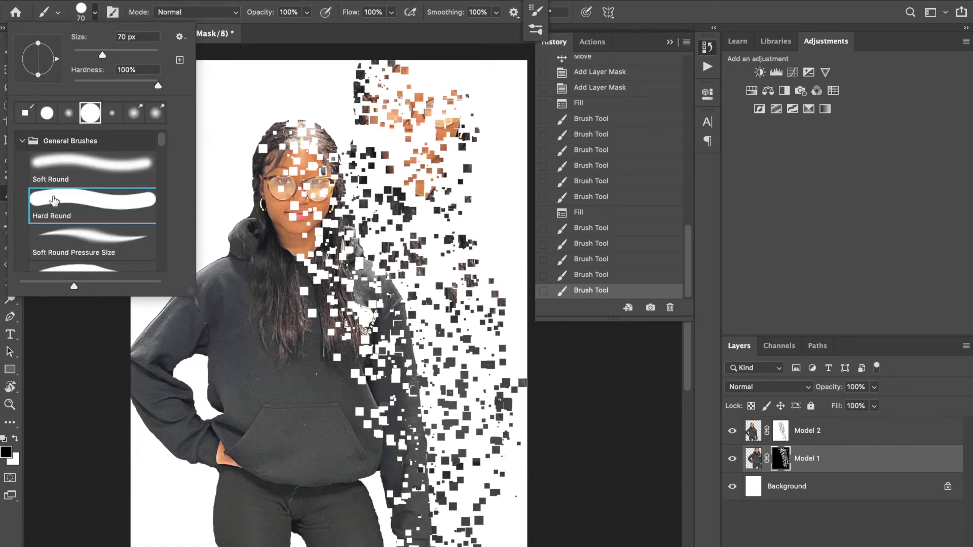
click(287, 63)
Set the brush to 100 px and paint black on the Model 1 mask over the topmost stray squares beside the head.
key(bracketright)
key(bracketright)
key(bracketright)
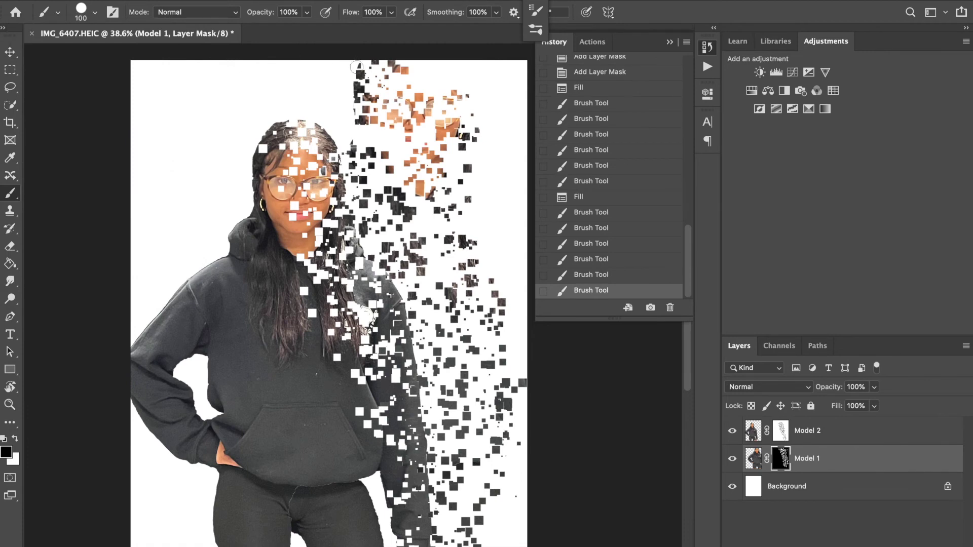
mouse_move(357, 66)
mouse_down()
mouse_move(420, 70)
mouse_move(356, 74)
mouse_move(350, 102)
mouse_move(376, 79)
mouse_move(394, 79)
mouse_move(358, 101)
mouse_move(348, 101)
mouse_move(358, 99)
mouse_move(354, 80)
mouse_move(345, 101)
mouse_up()
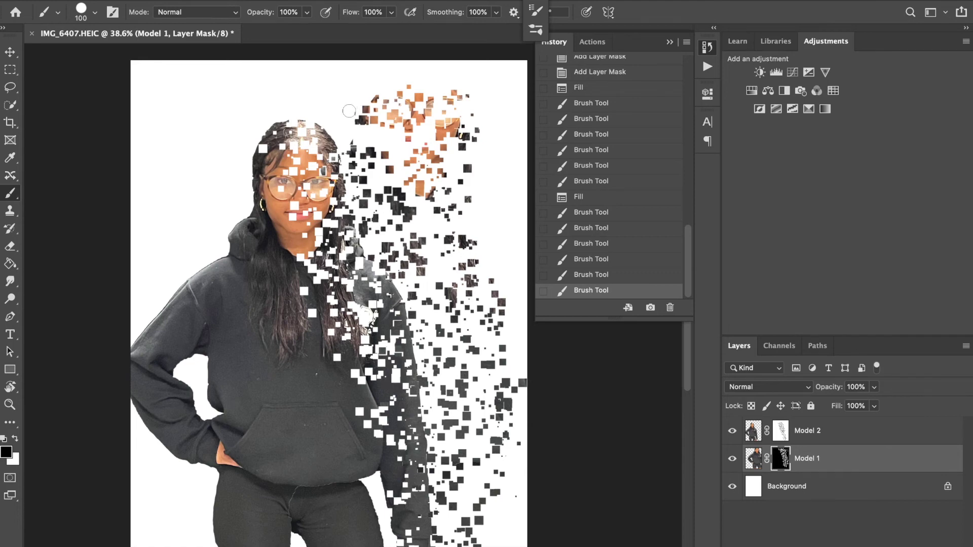
click(349, 110)
click(348, 105)
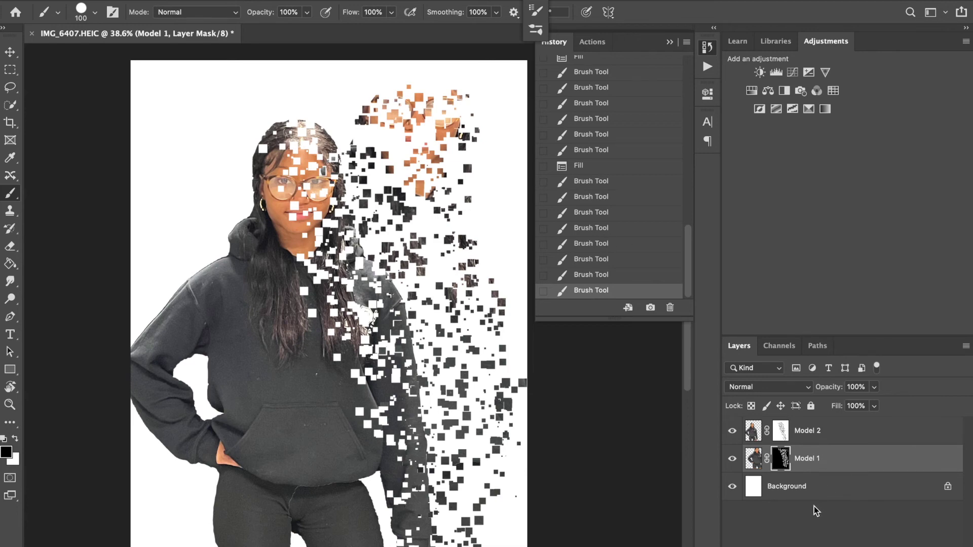
Add a drop shadow to Model 1 with distance 12 px, spread 23% and size 13 px, and copy the effect to Model 2.
click(869, 546)
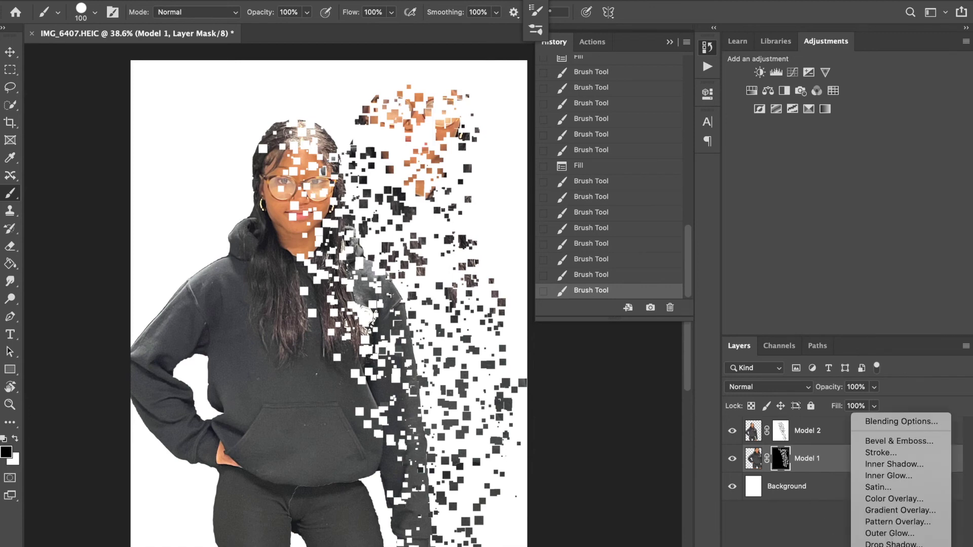
click(878, 544)
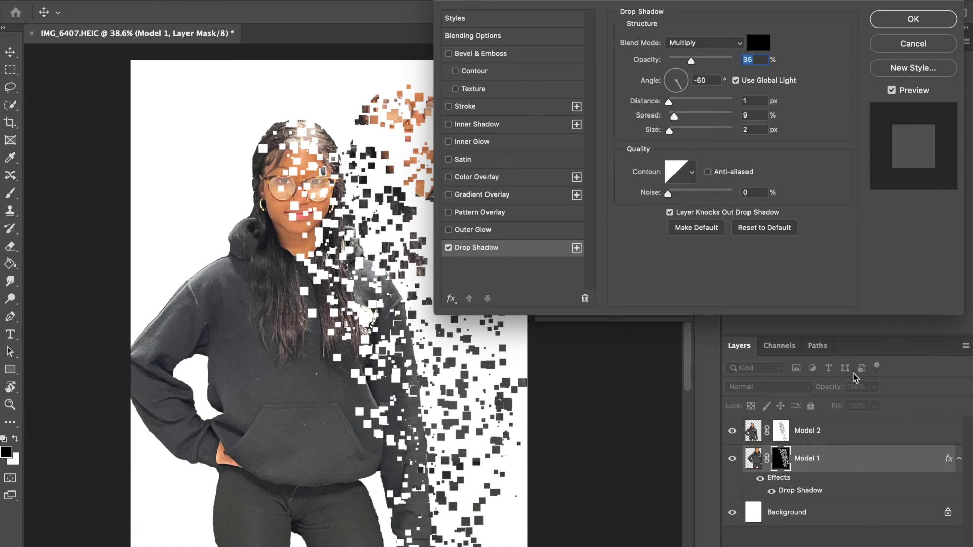
click(670, 103)
drag(670, 104, 675, 118)
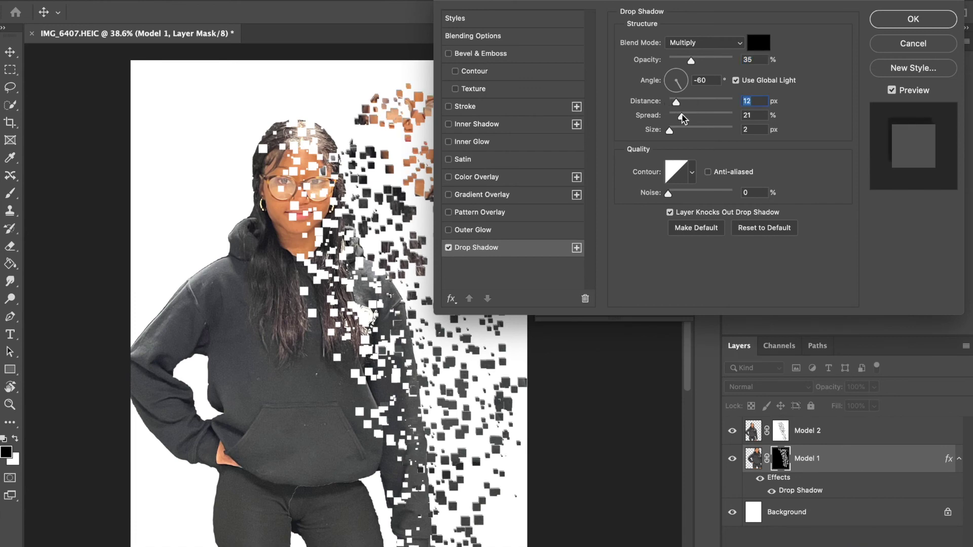
click(682, 115)
drag(680, 129, 675, 130)
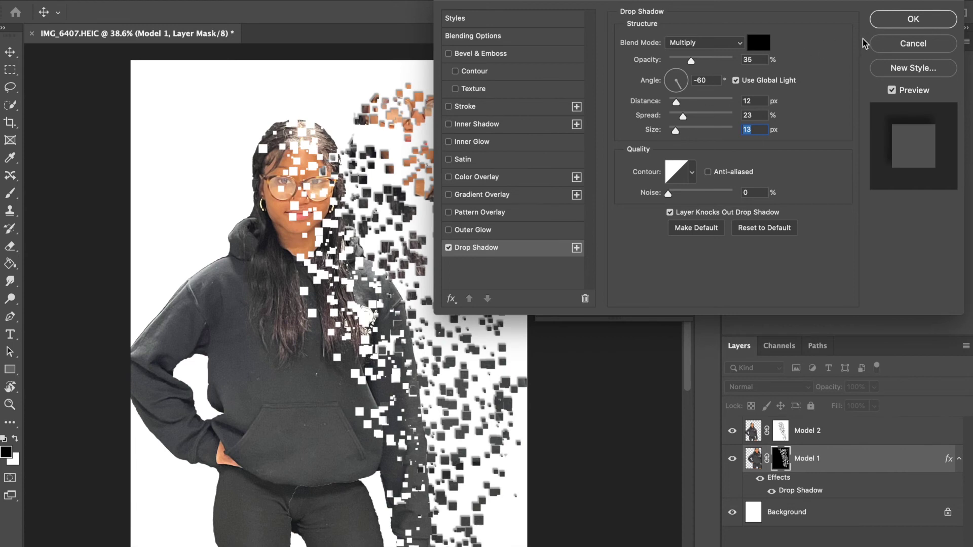
click(888, 27)
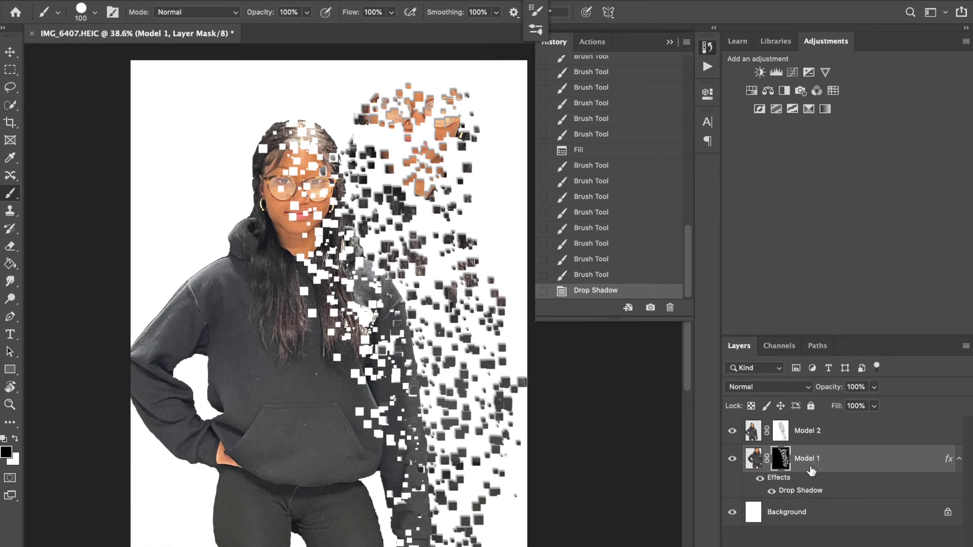
drag(809, 490, 805, 439)
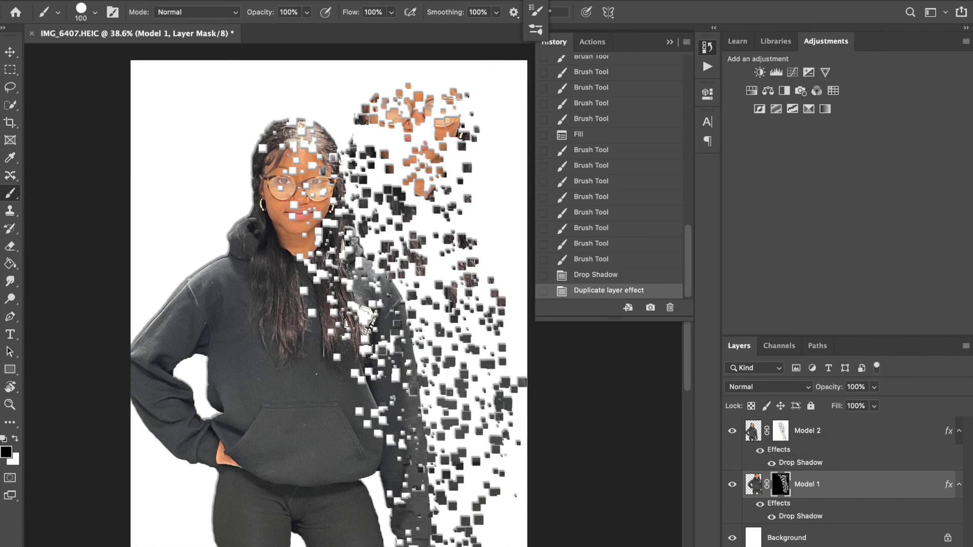
Apply the Wind filter to the Model 1 mask using the Wind method from the left, and repeat the filter once.
click(314, 1)
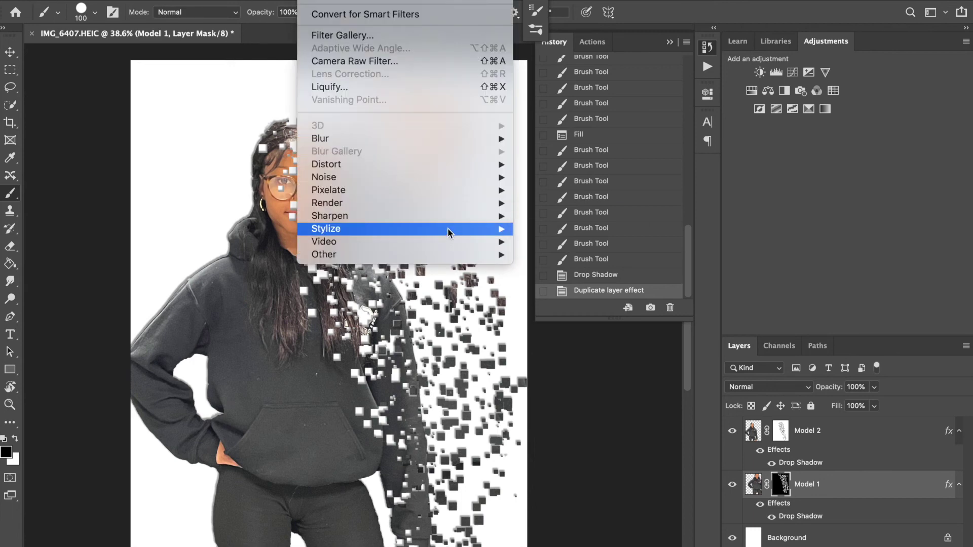
mouse_move(448, 229)
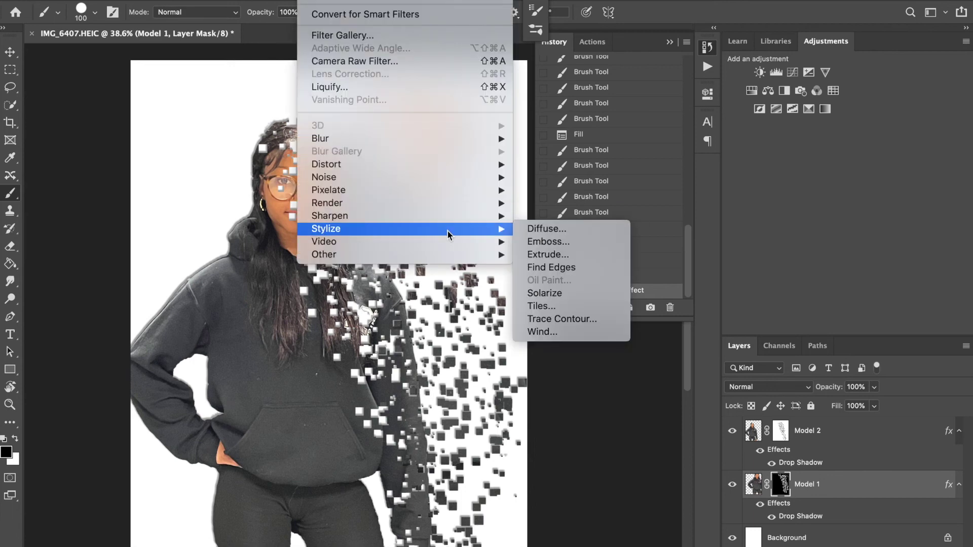
click(535, 326)
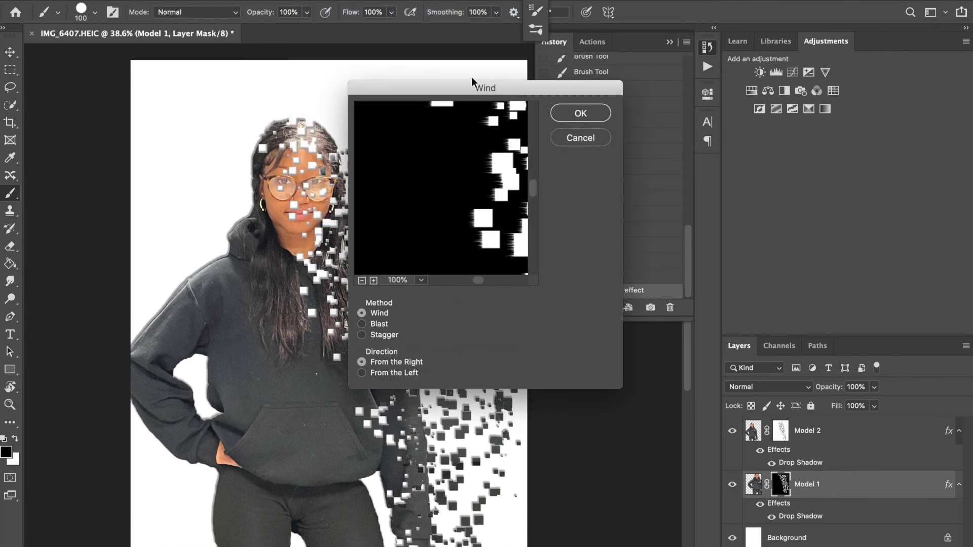
drag(460, 90, 658, 28)
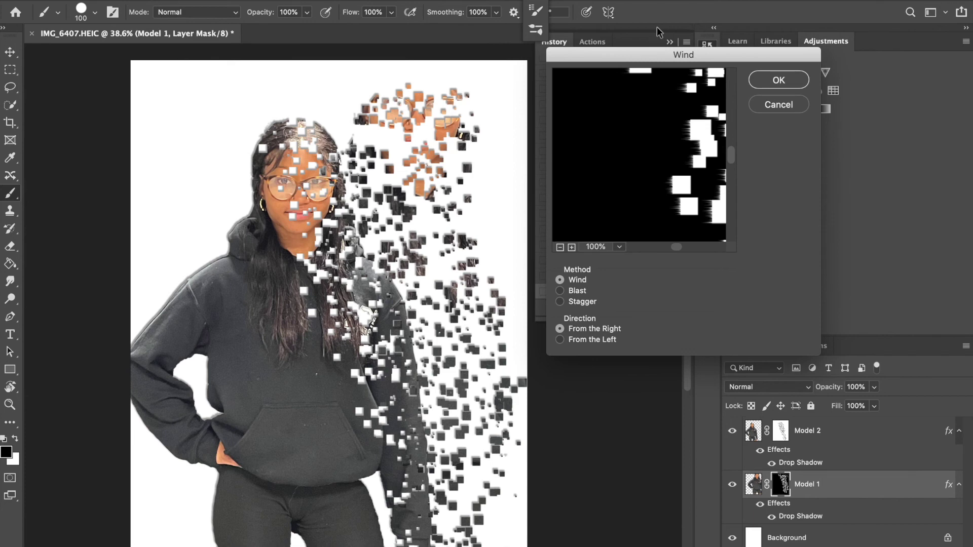
drag(657, 122, 568, 130)
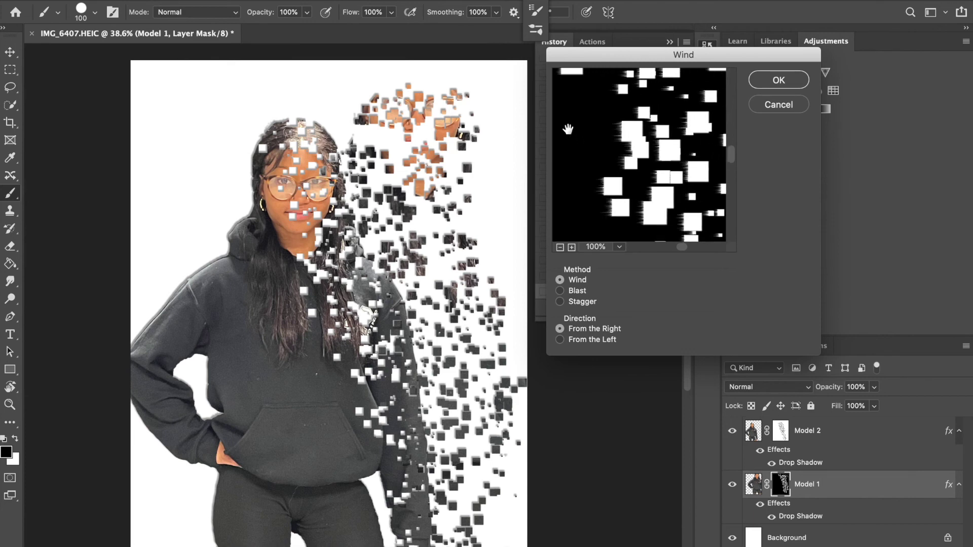
click(561, 291)
click(558, 279)
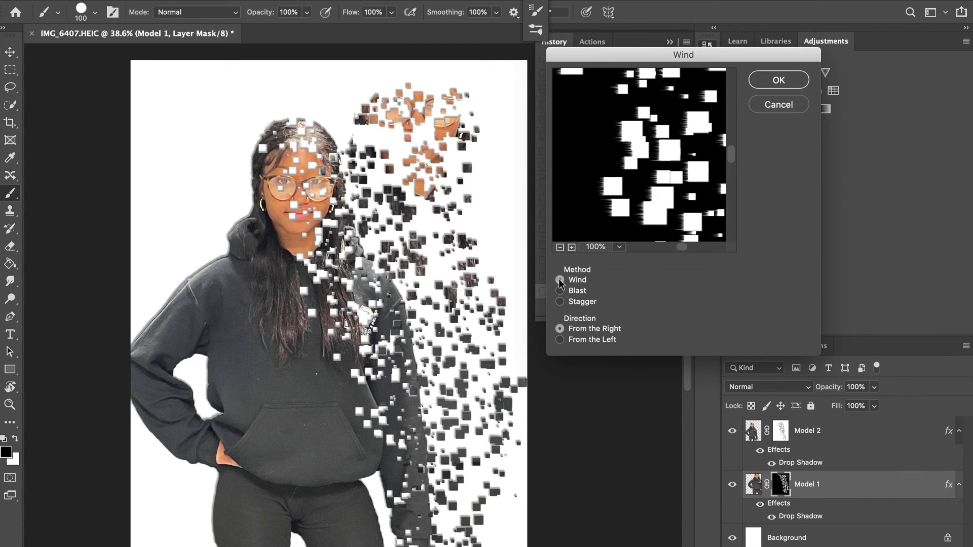
click(560, 339)
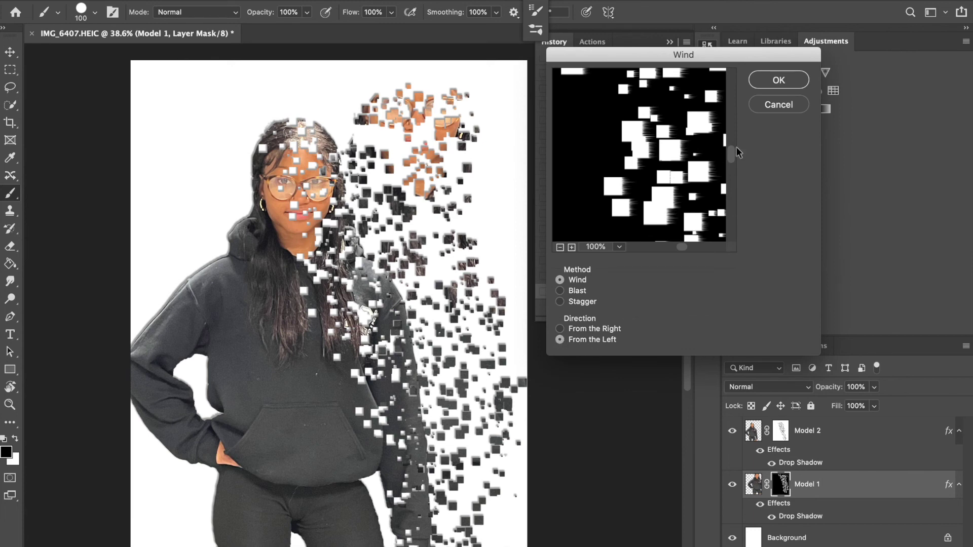
click(761, 80)
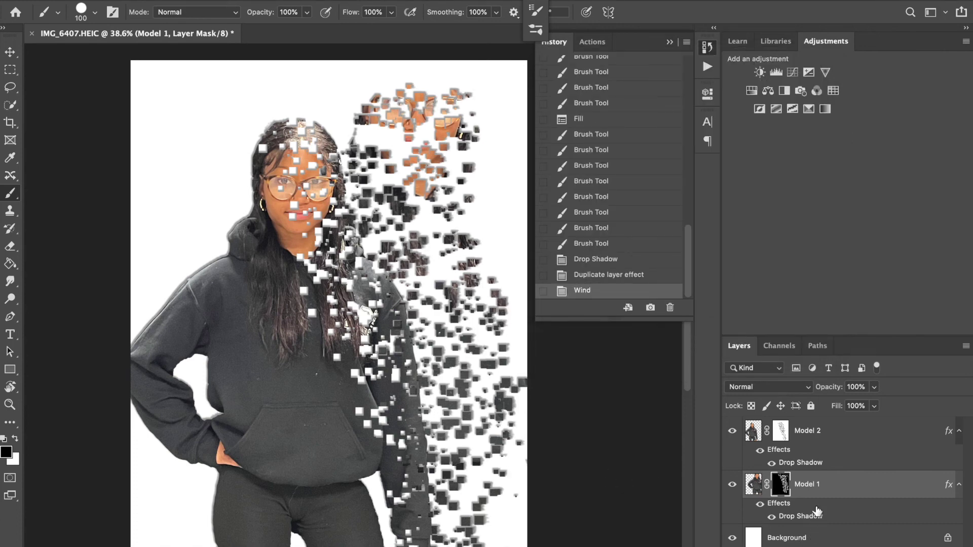
key(super+f)
Select the Background layer, switch to Chrome and search Google Images for "tech background".
click(857, 538)
click(857, 542)
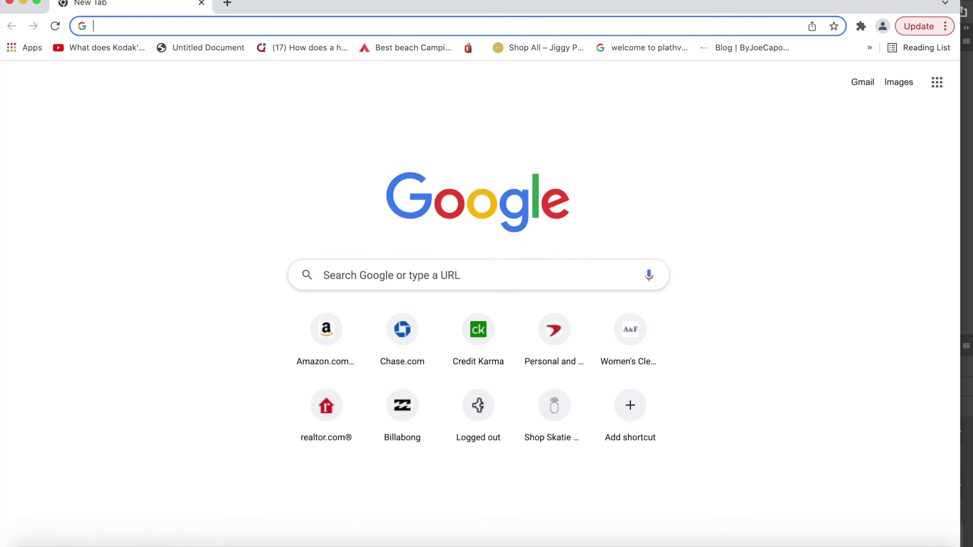
text(tech pa)
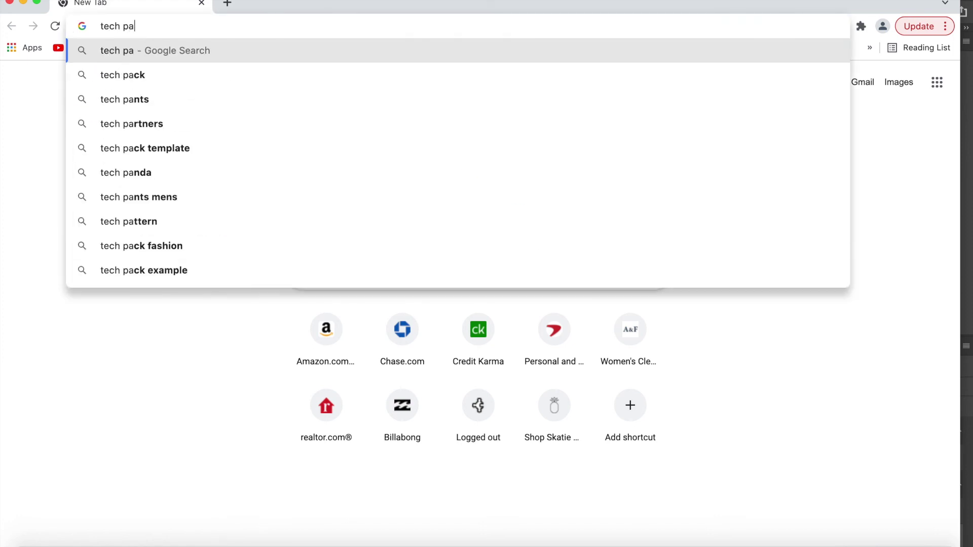
key(BackSpace)
key(BackSpace)
text(c)
key(BackSpace)
text(background)
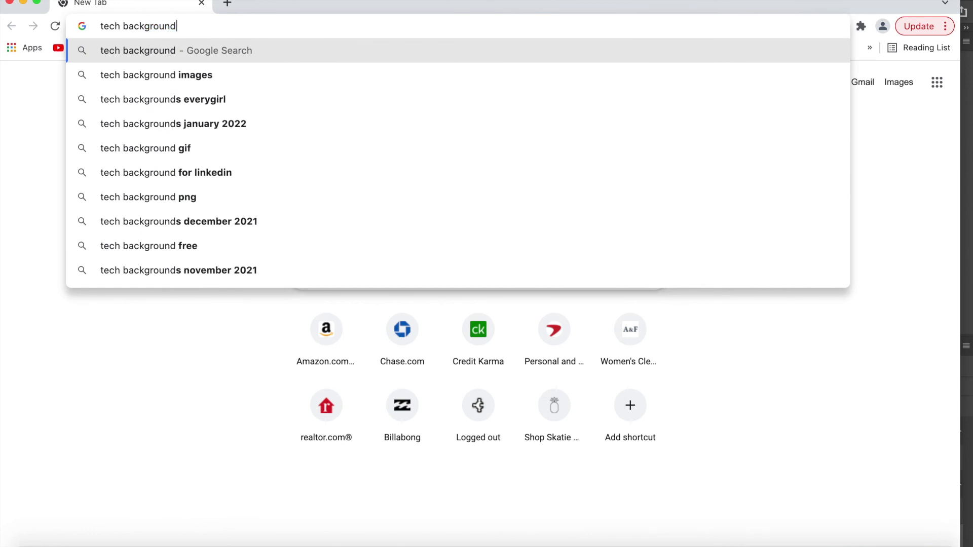
key(Return)
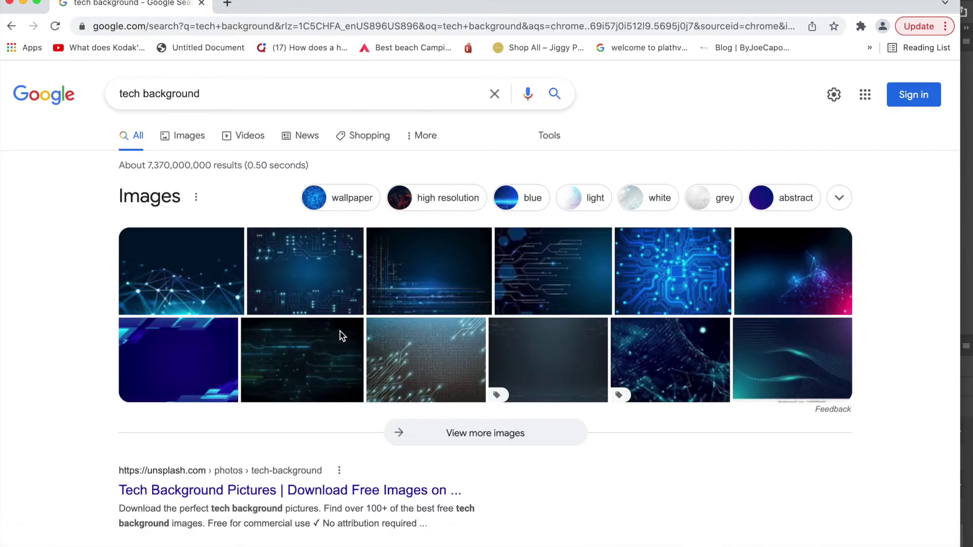
click(189, 136)
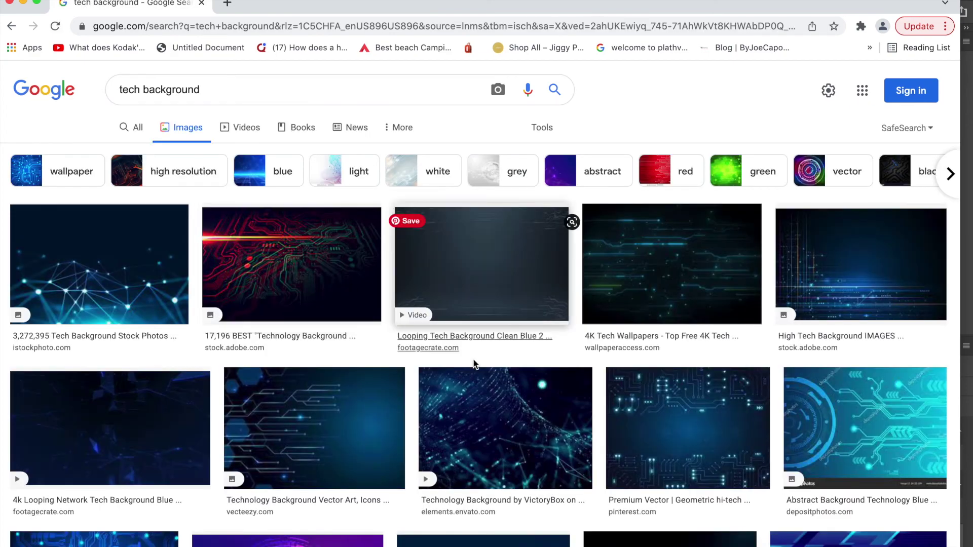
Browse the image results and related images, and preview the 1,920 × 1,200 blue Techy Backgrounds wallpaper from WallpaperSafari.
click(520, 429)
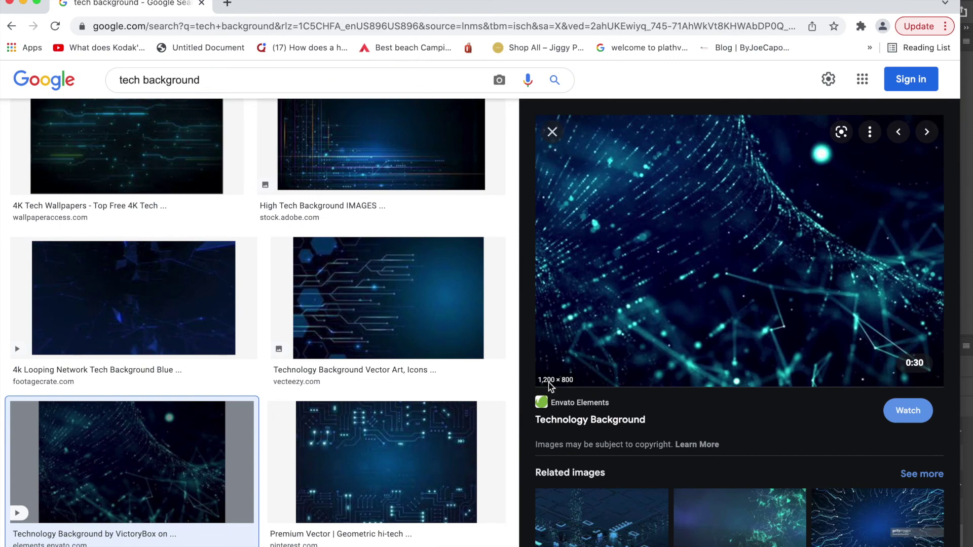
scroll(586, 448, down, 3)
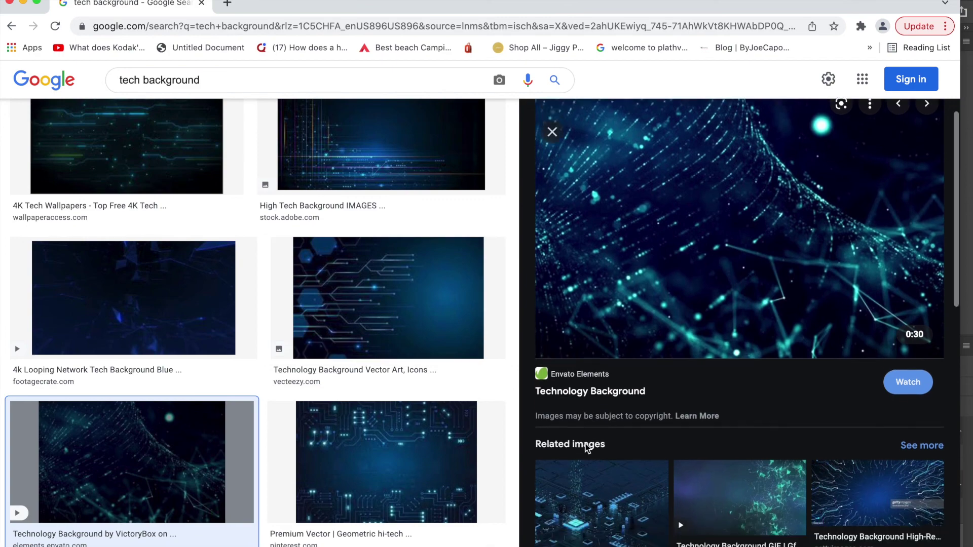
click(848, 437)
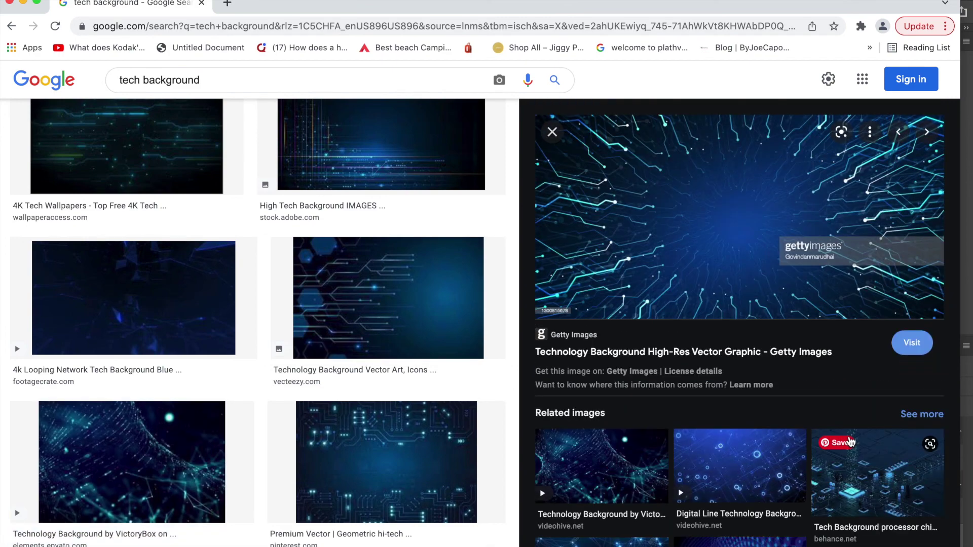
scroll(670, 391, down, 4)
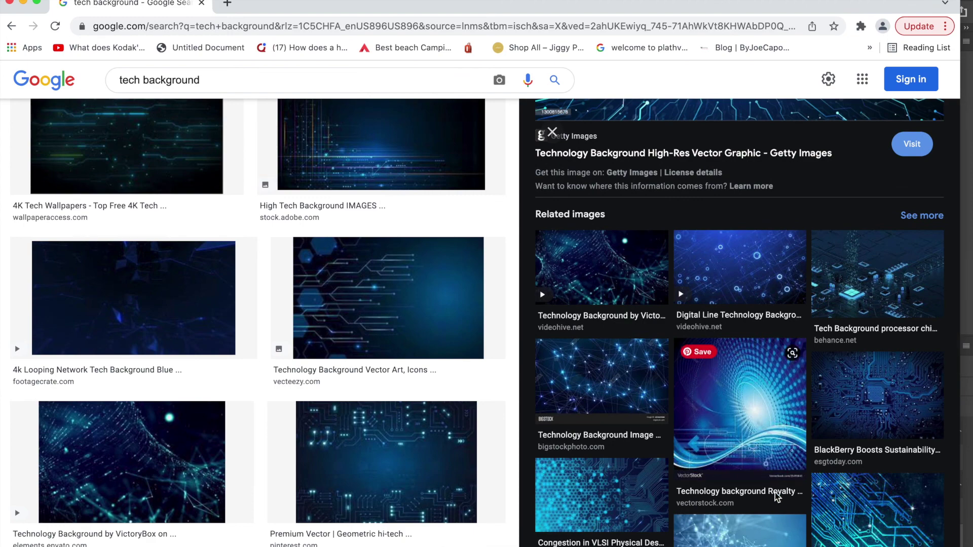
scroll(777, 500, down, 2)
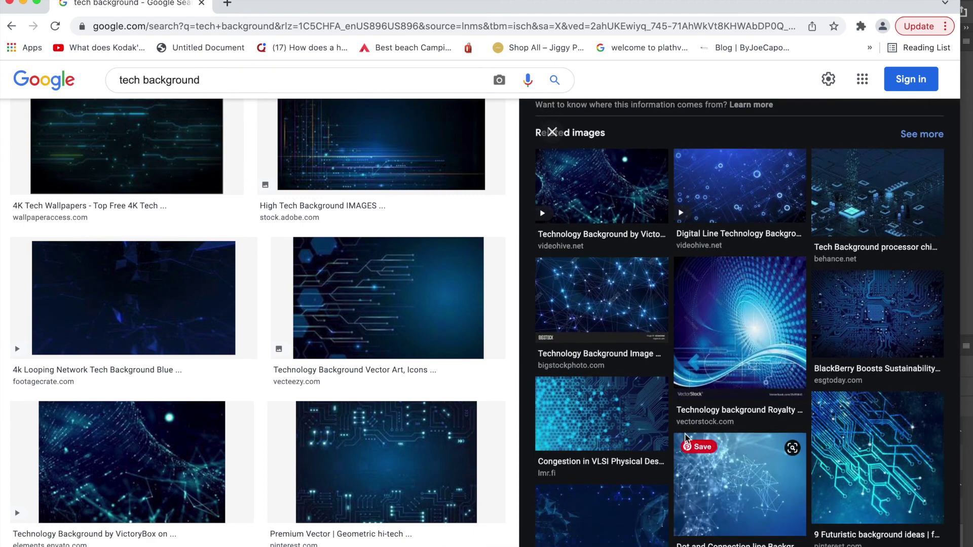
click(640, 425)
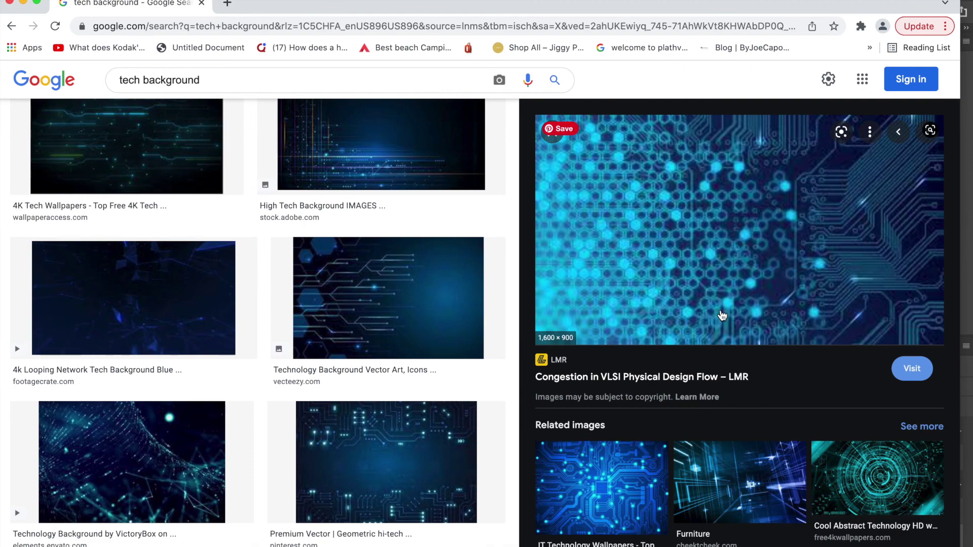
scroll(771, 402, down, 5)
scroll(771, 402, down, 1)
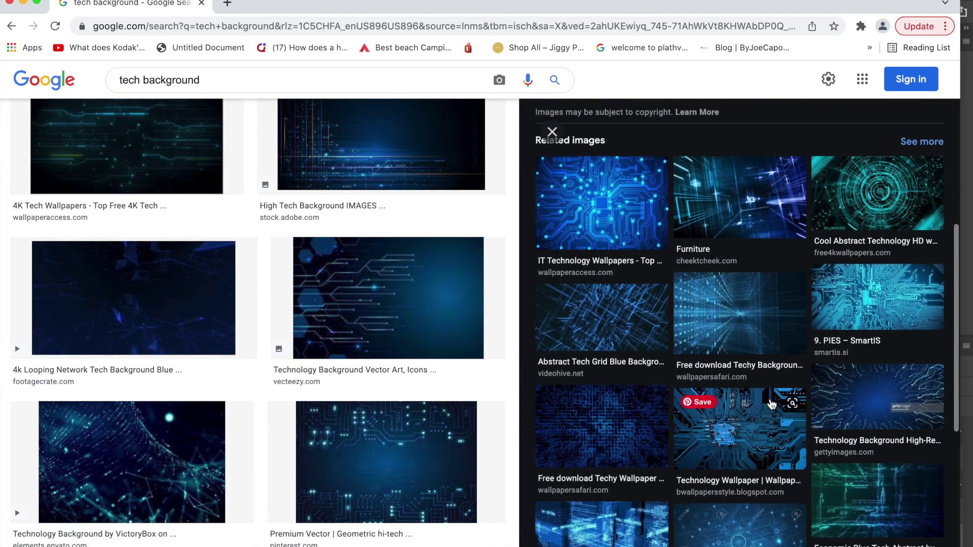
click(761, 325)
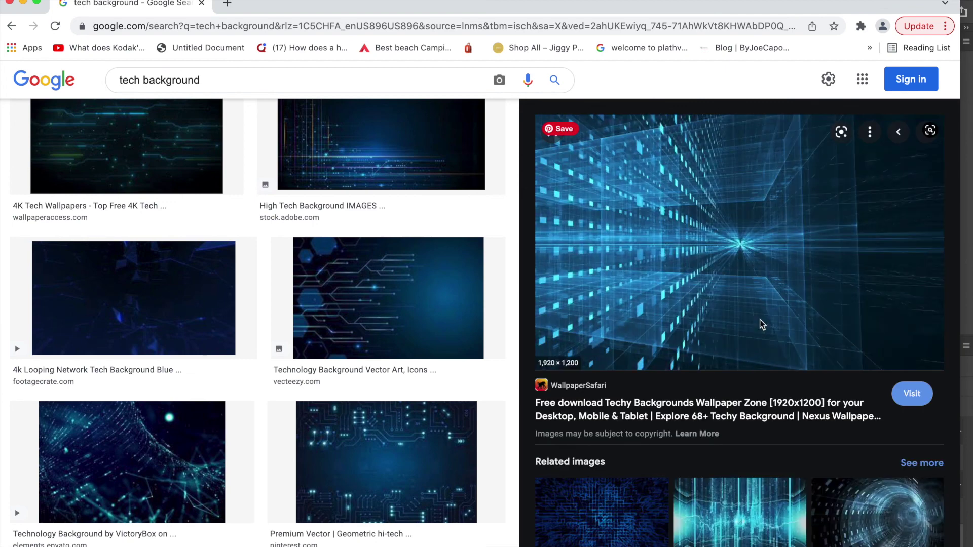
Bring the previewed wallpaper into Photoshop as its own document and enlarge the program window.
scroll(677, 309, up, 4)
drag(677, 309, 250, 543)
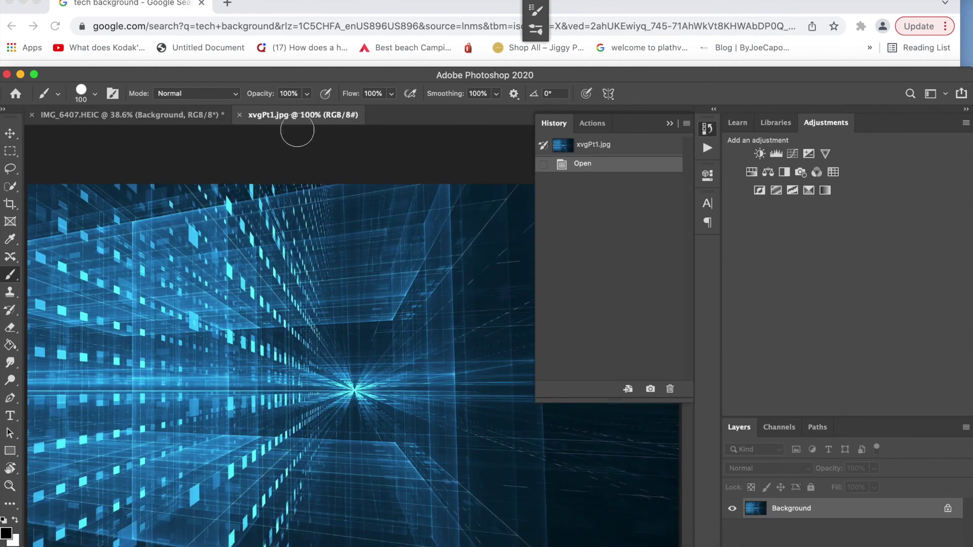
double_click(287, 76)
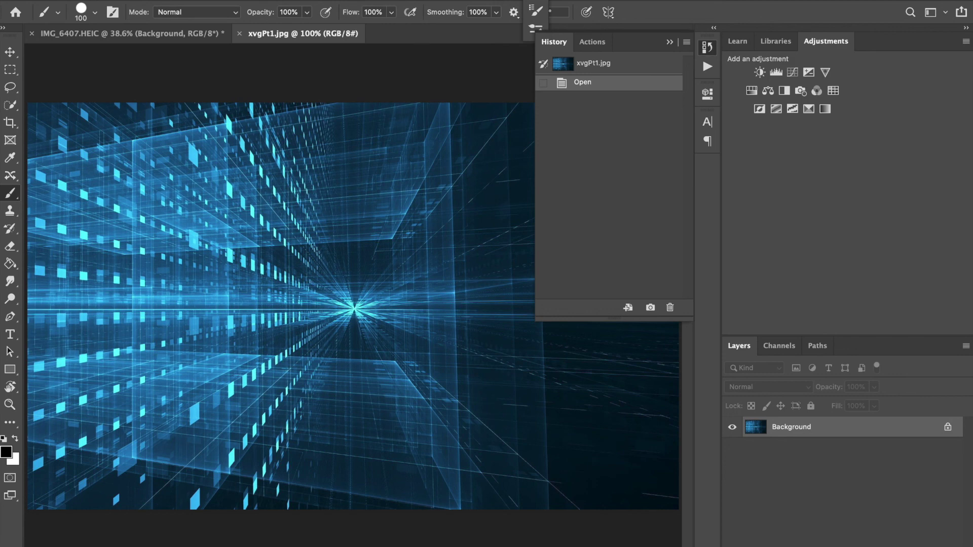
Copy the entire xvgPt1.jpg canvas and paste it into IMG_6407.HEIC directly above the Background layer.
key(super+a)
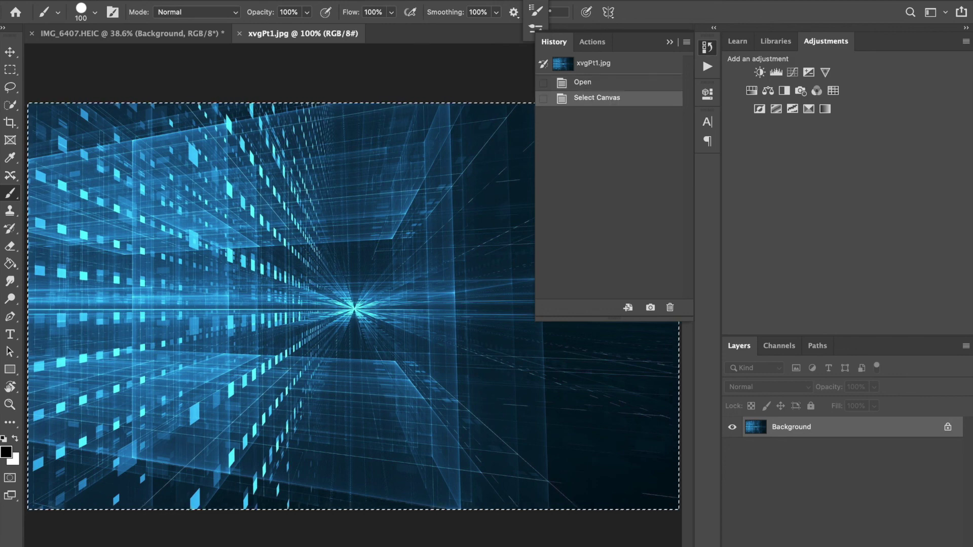
click(131, 36)
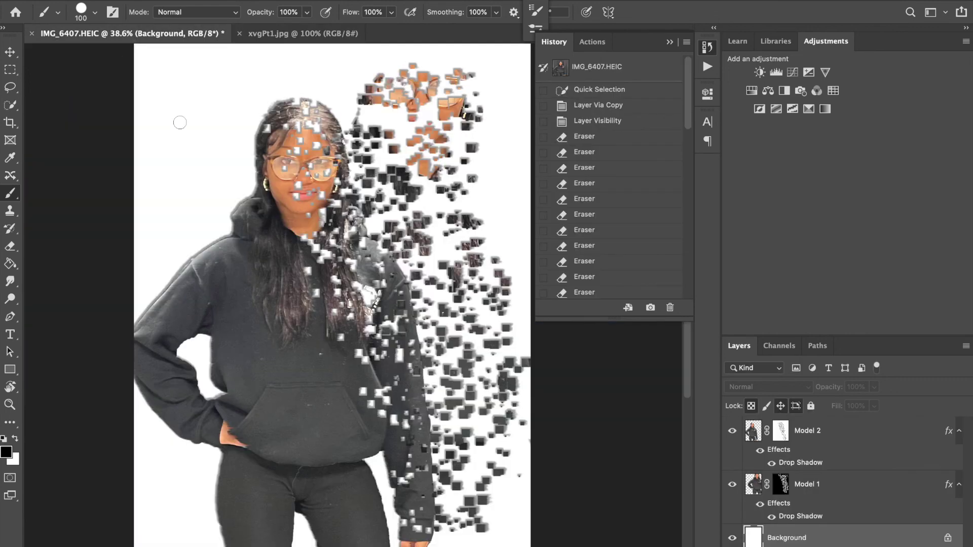
key(super+v)
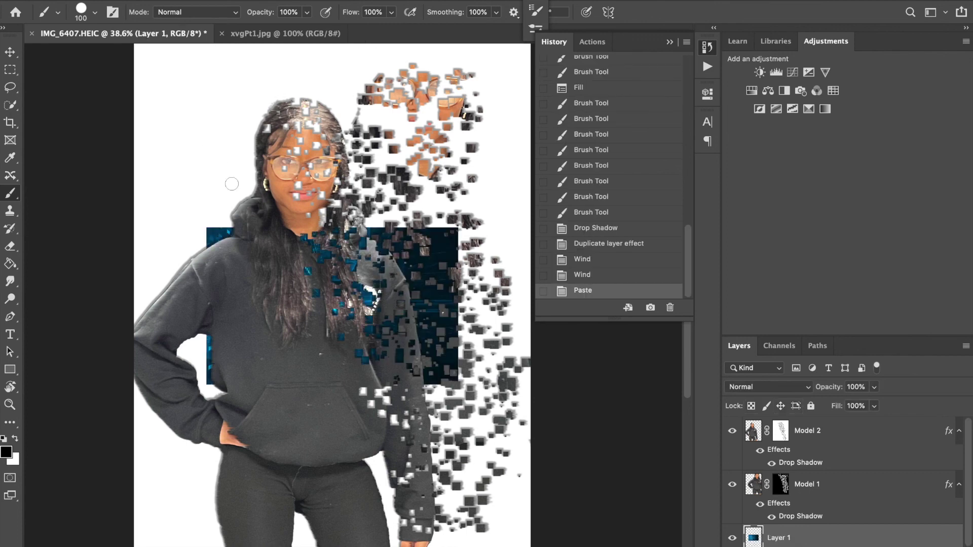
Rotate the pasted wallpaper on Layer 1 to about -90° and scale it to about 209% by 254% so it covers the canvas.
key(super+t)
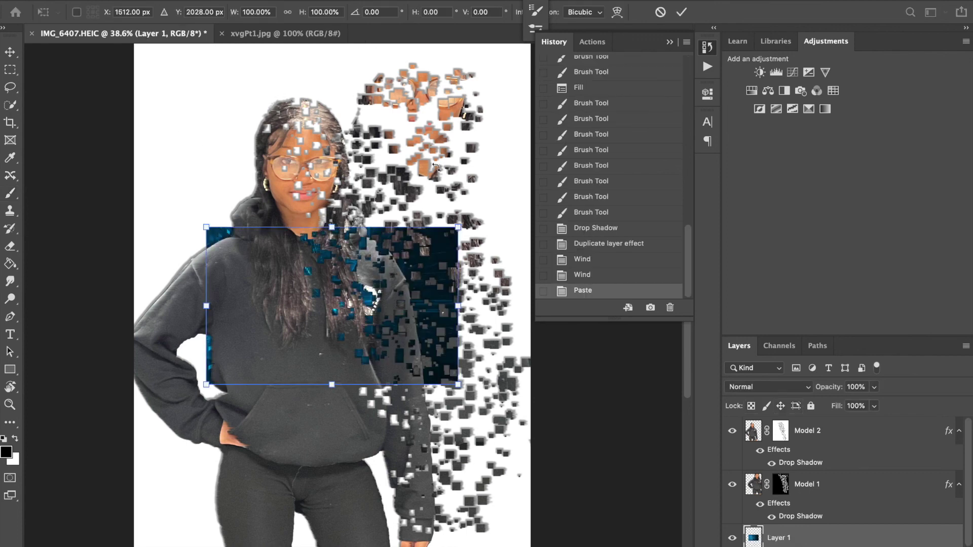
drag(427, 167, 79, 132)
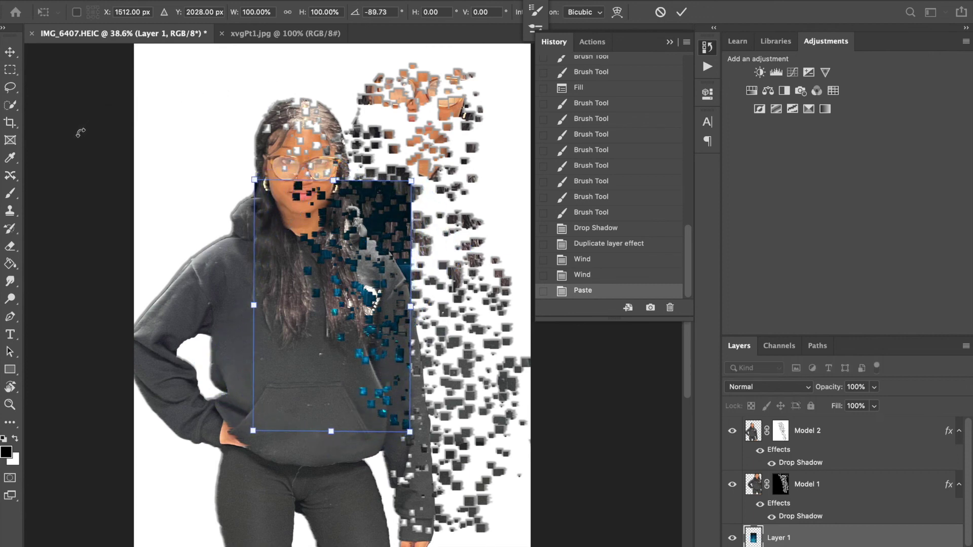
drag(255, 180, 137, 39)
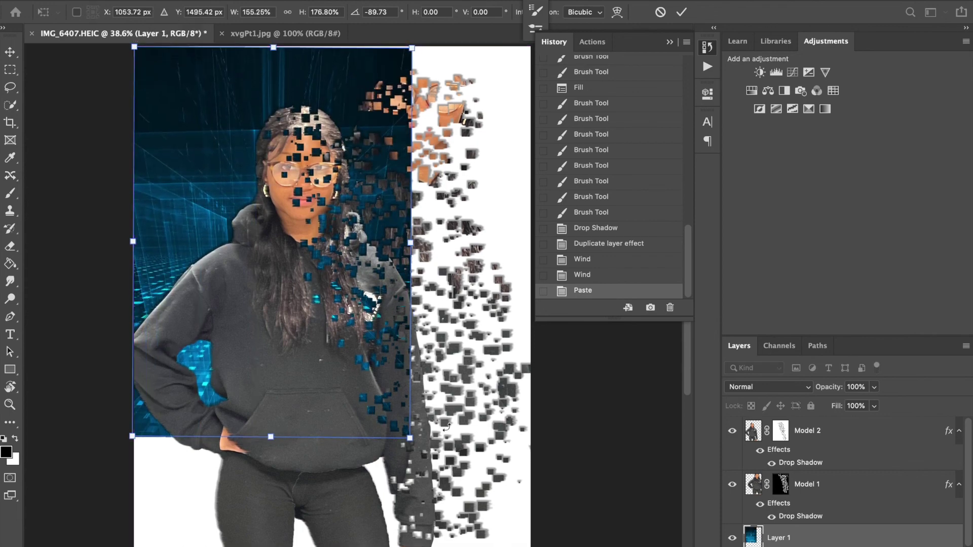
drag(410, 437, 543, 546)
scroll(332, 294, down, 1)
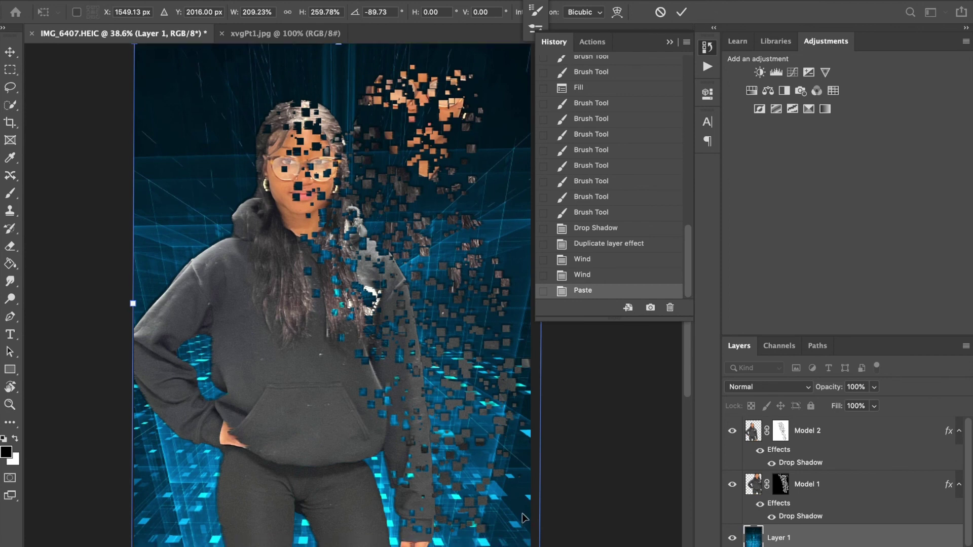
scroll(492, 504, down, 2)
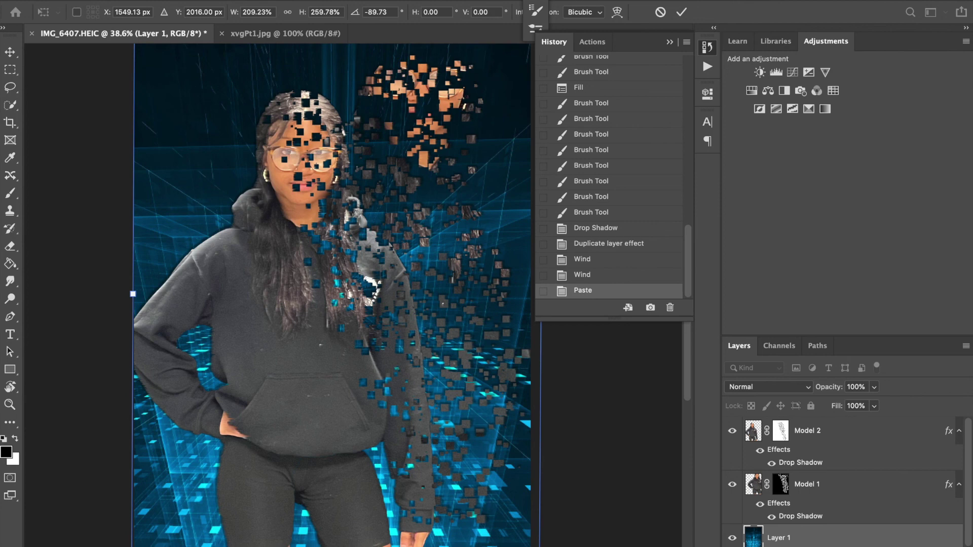
drag(540, 525, 531, 524)
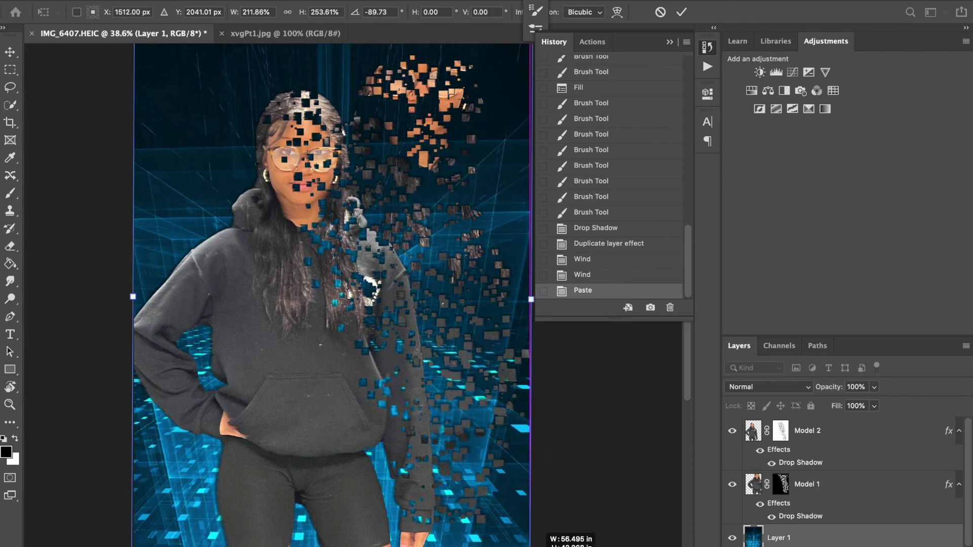
scroll(527, 541, up, 3)
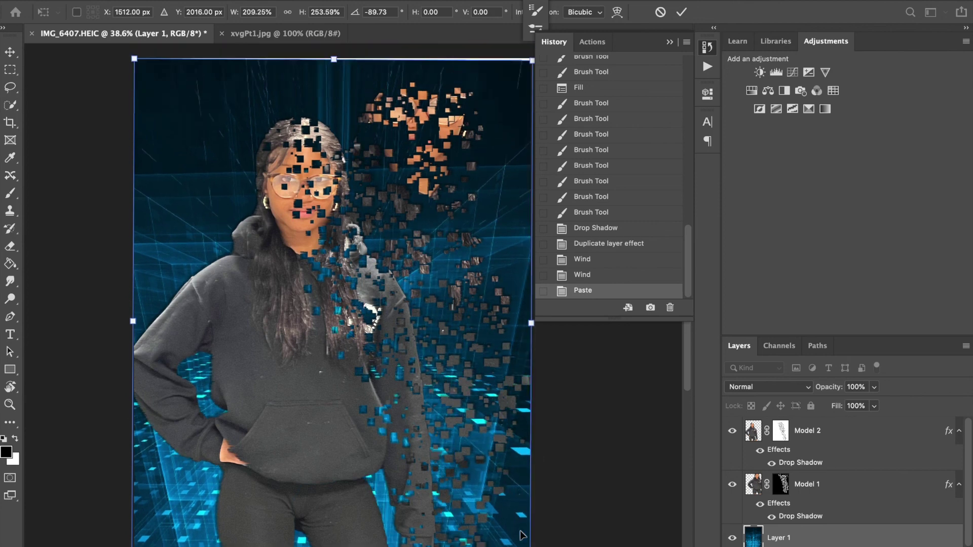
scroll(522, 535, down, 2)
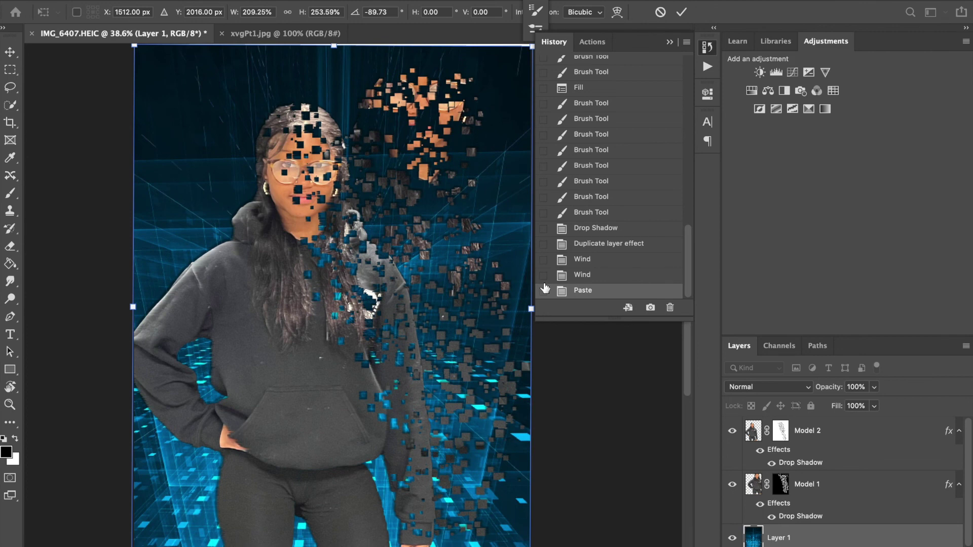
click(682, 12)
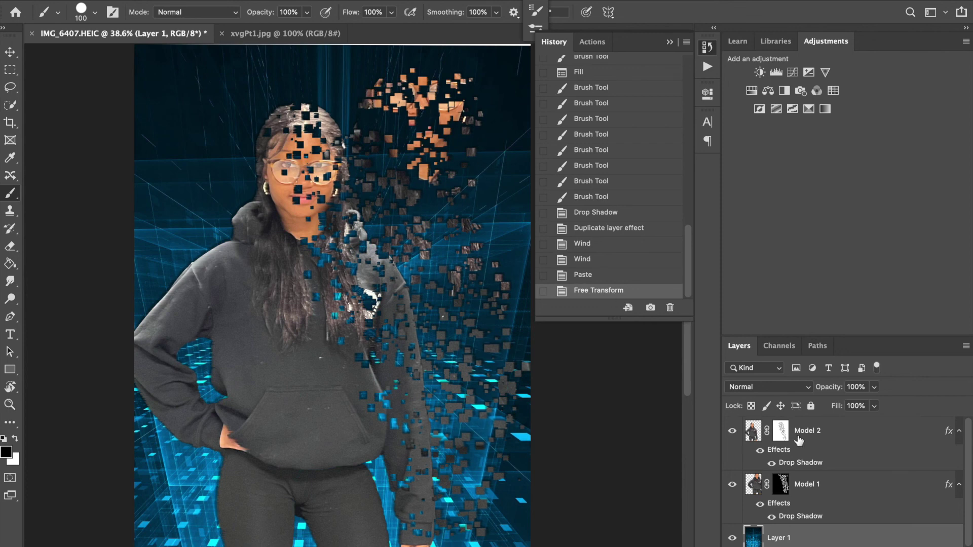
Paint black on the Model 1 layer mask with a brush up to 175 px to hide stray fragments beside and above the head.
click(781, 485)
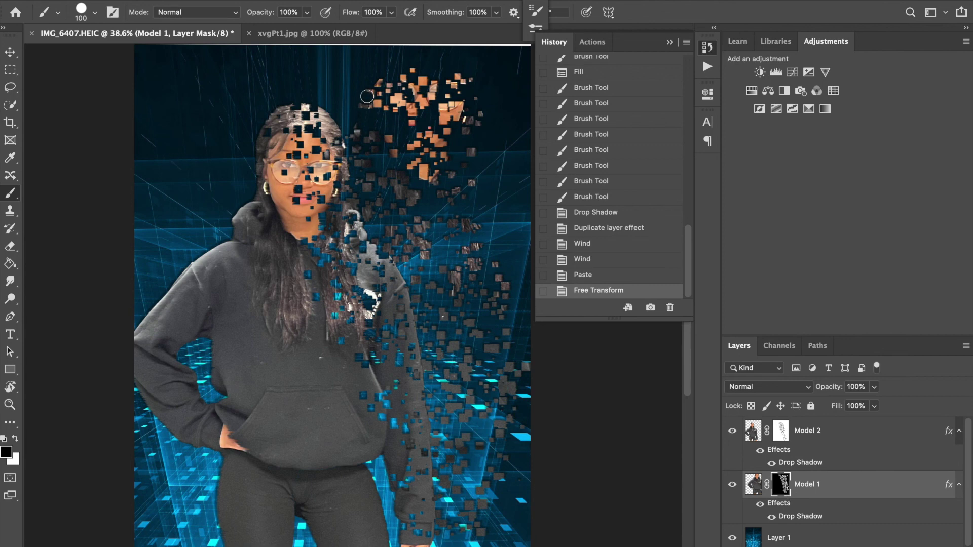
mouse_move(362, 104)
mouse_down()
mouse_move(392, 107)
mouse_move(402, 56)
mouse_move(403, 86)
mouse_move(417, 83)
mouse_move(357, 100)
mouse_up()
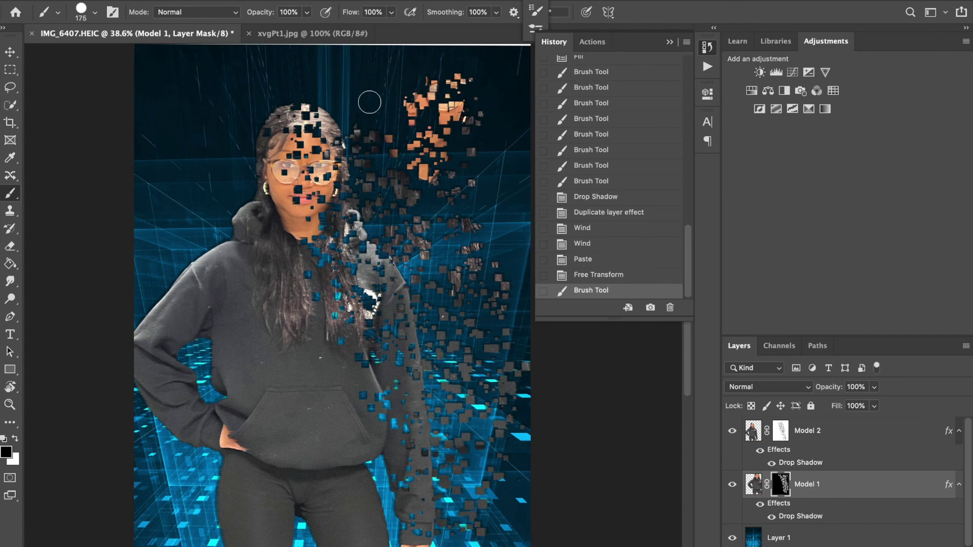
mouse_move(417, 78)
mouse_down()
mouse_move(476, 74)
mouse_move(396, 85)
mouse_move(405, 117)
mouse_move(427, 87)
mouse_up()
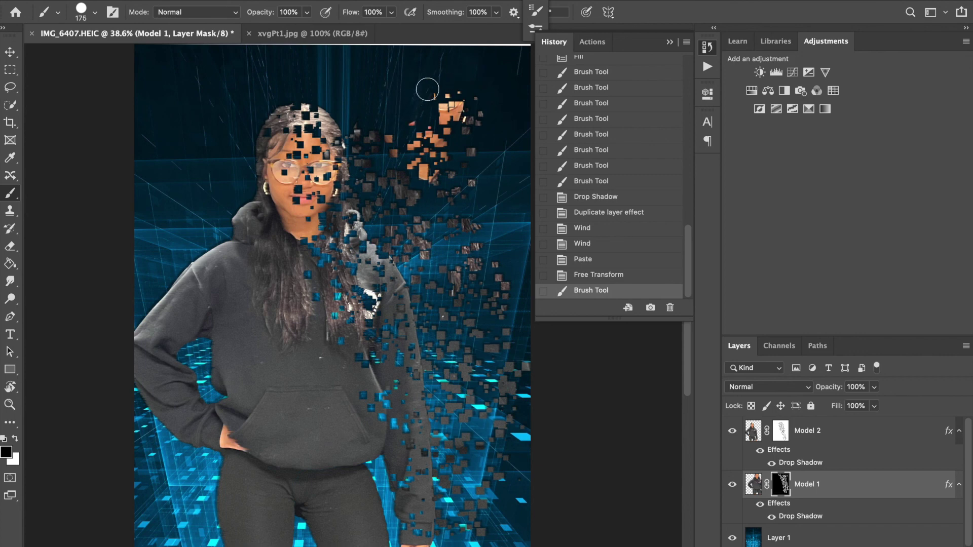
click(428, 87)
click(406, 119)
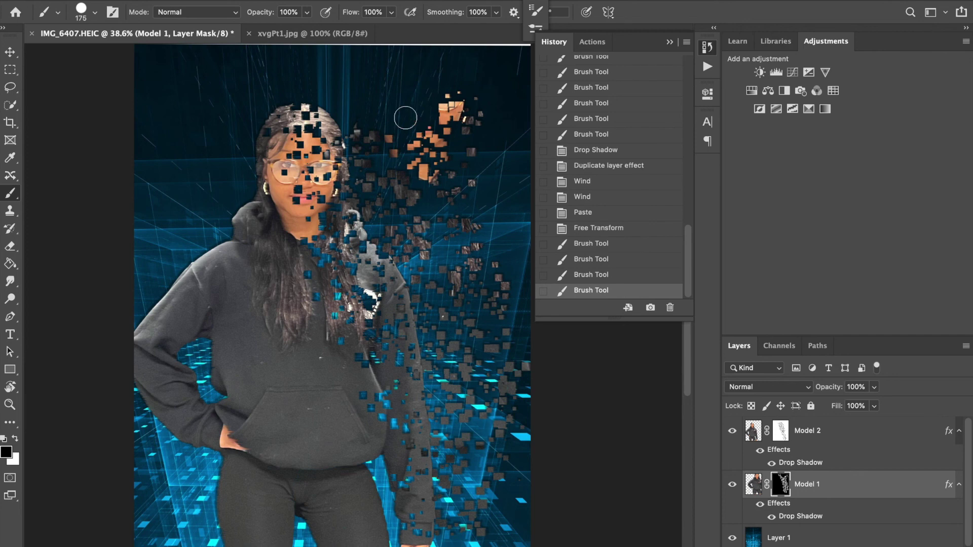
click(355, 109)
click(354, 116)
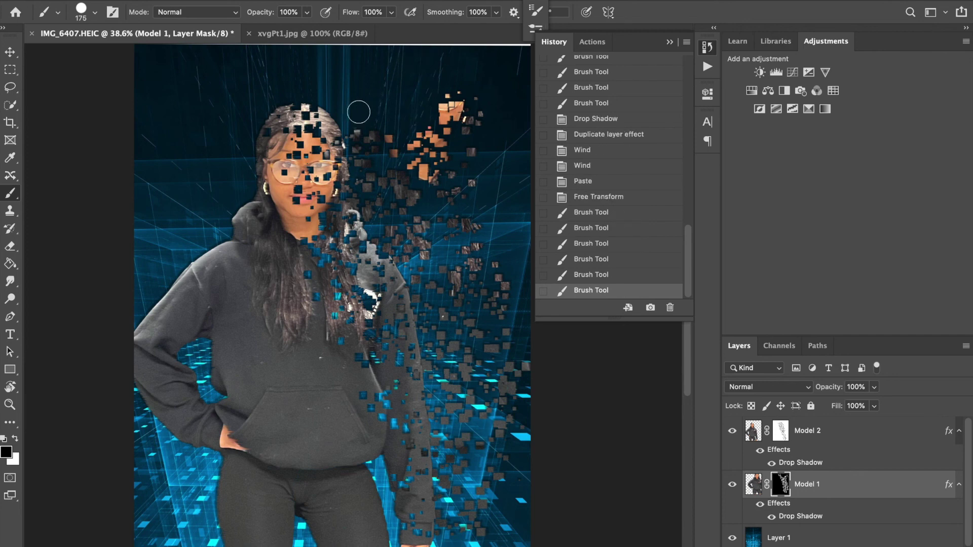
click(353, 118)
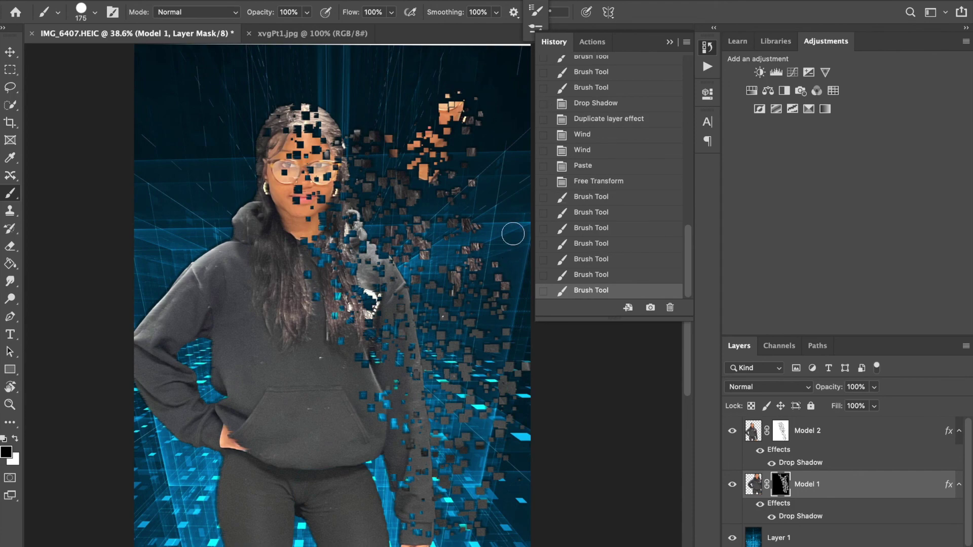
Free-transform the Model 1 layer slightly to shift its dispersed fragments, and flatten the image into a single Background layer.
scroll(513, 232, down, 5)
scroll(513, 234, up, 8)
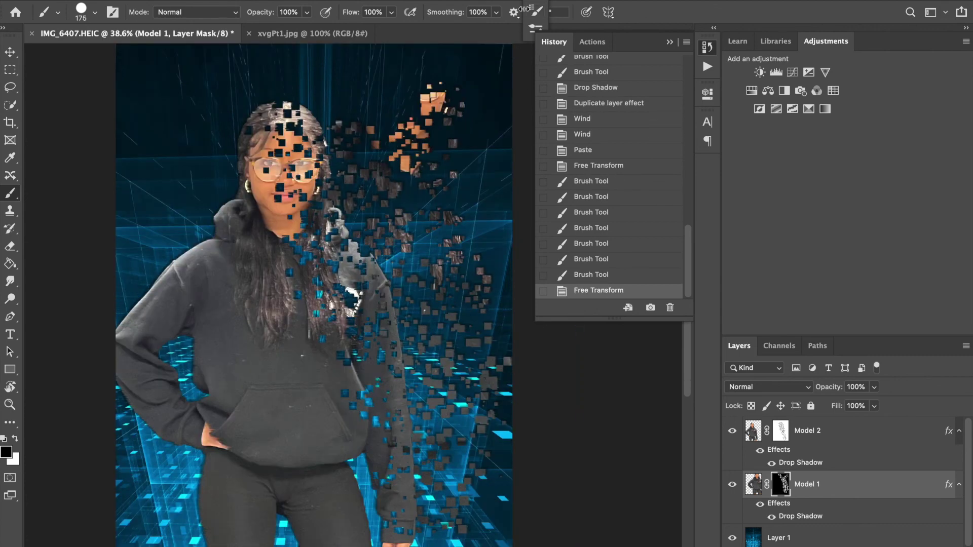
click(208, 0)
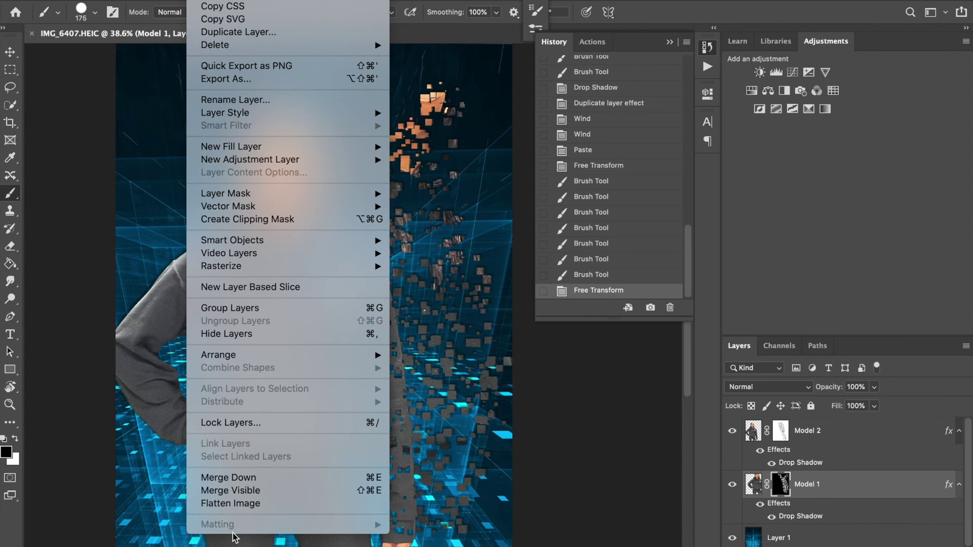
click(239, 505)
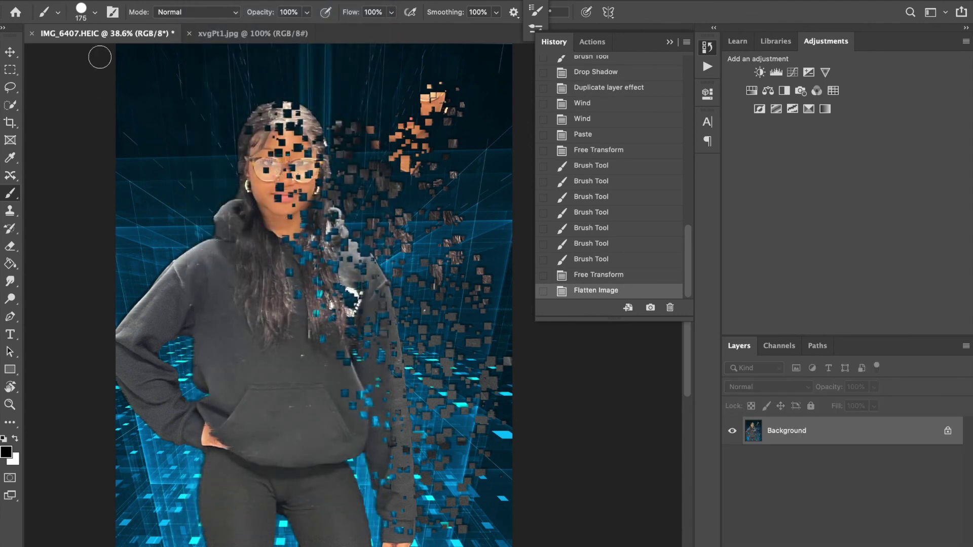
Open the file commands for the flattened IMG_6407.HEIC document.
click(101, 0)
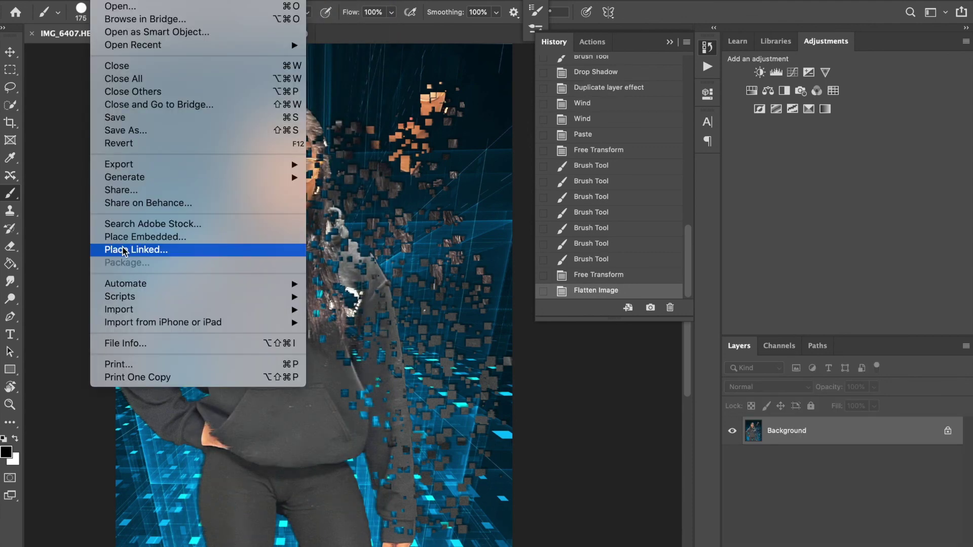